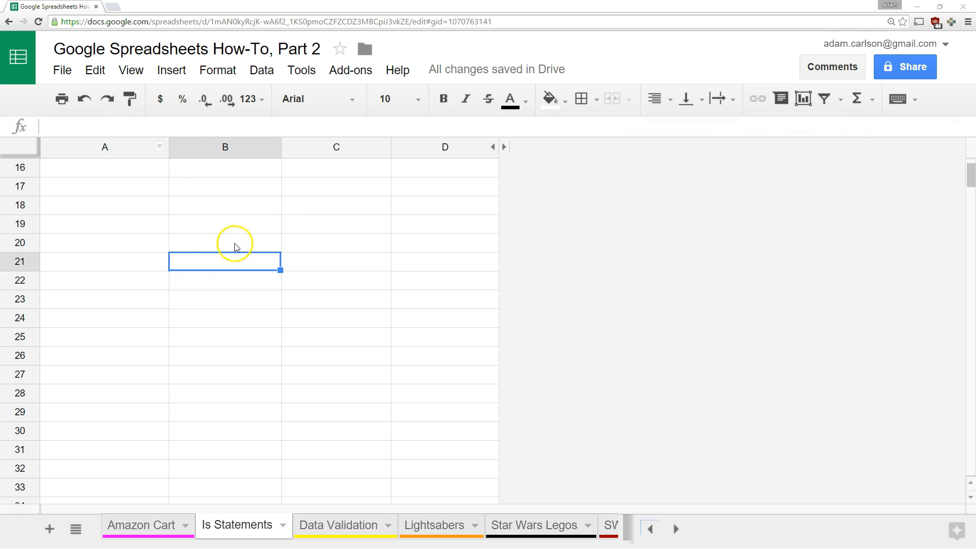
Enter =1+2 in A20, then change it to the comparison =1>2
left_click(143, 244)
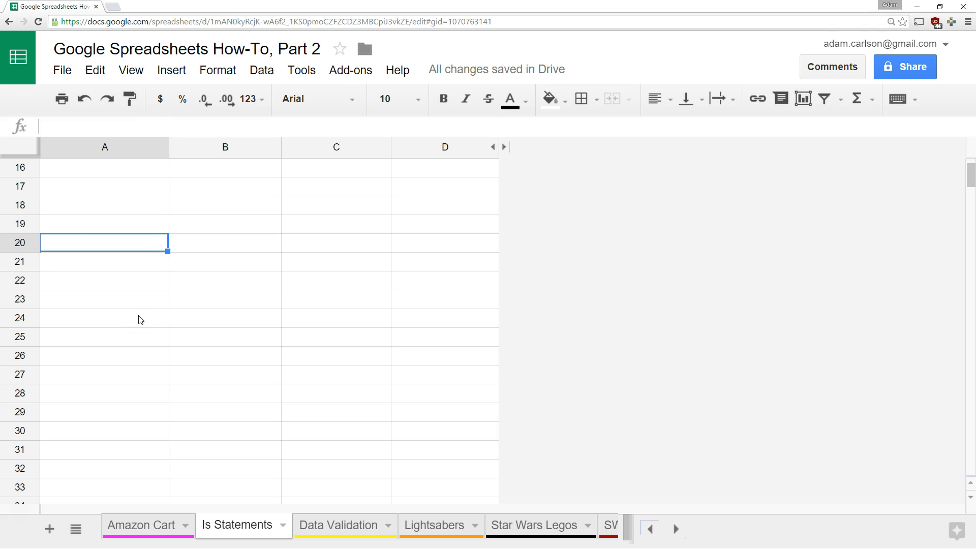
left_click(67, 223)
type("=1")
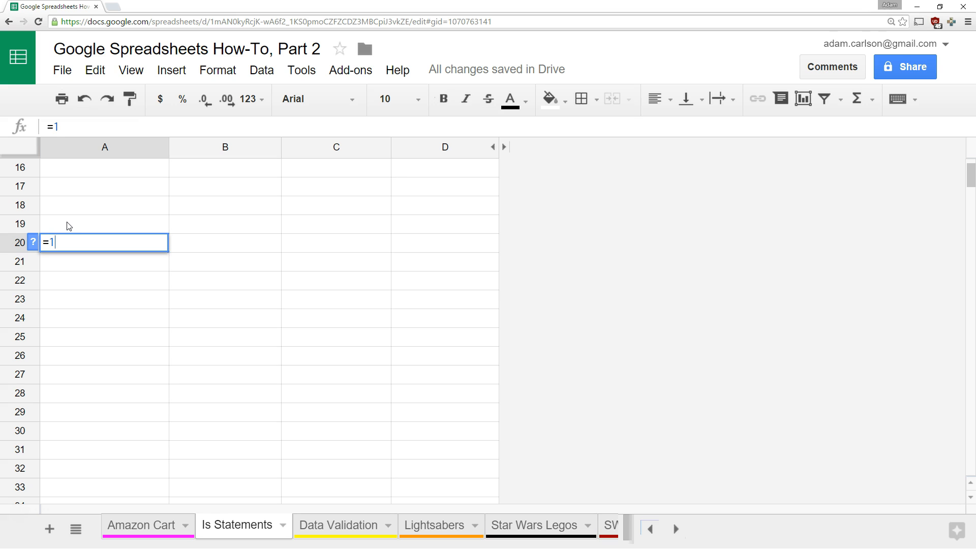
type("+2")
key("Return")
key("Up")
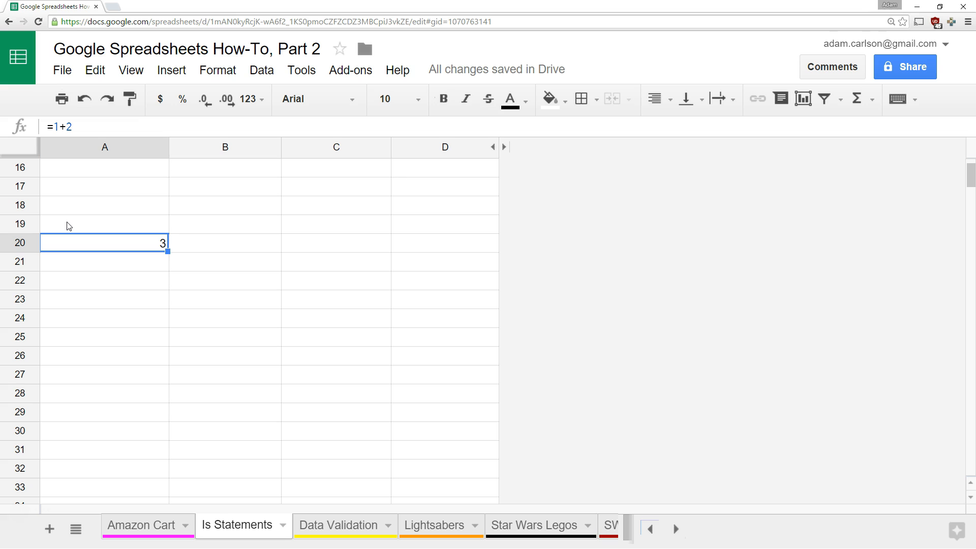
left_click(60, 127)
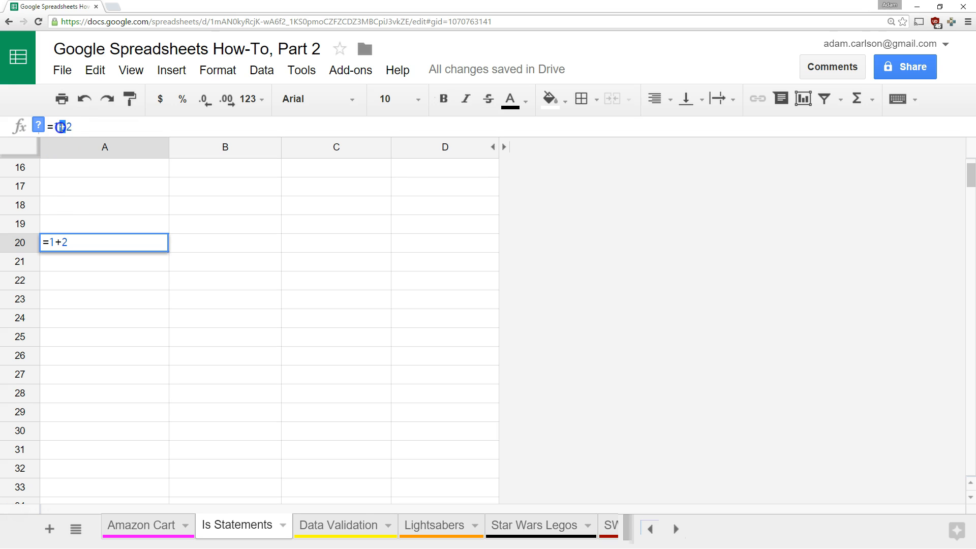
type(">")
key("Return")
key("Up")
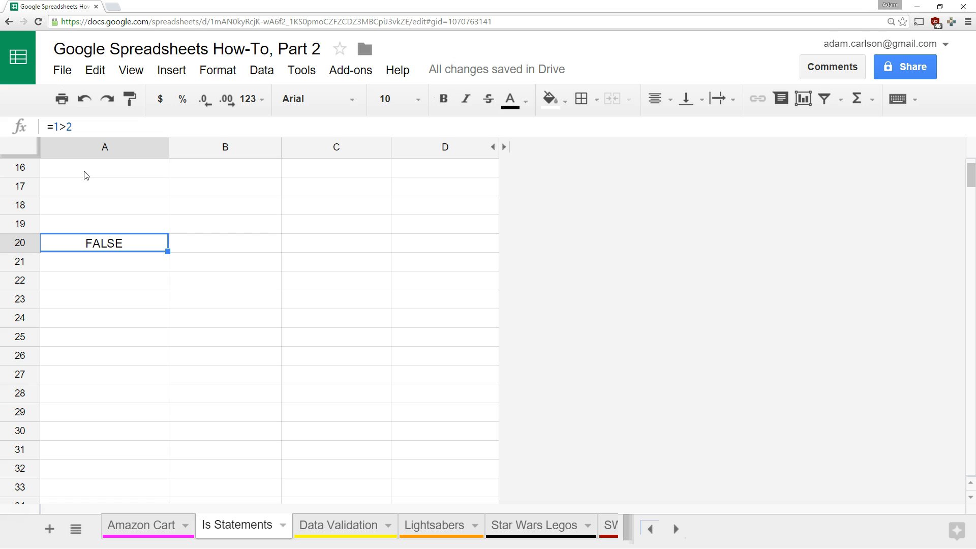
Switch A20 to =1<2, then undo back to an empty A20
double_click(61, 126)
type("<")
key("Return")
key("Up")
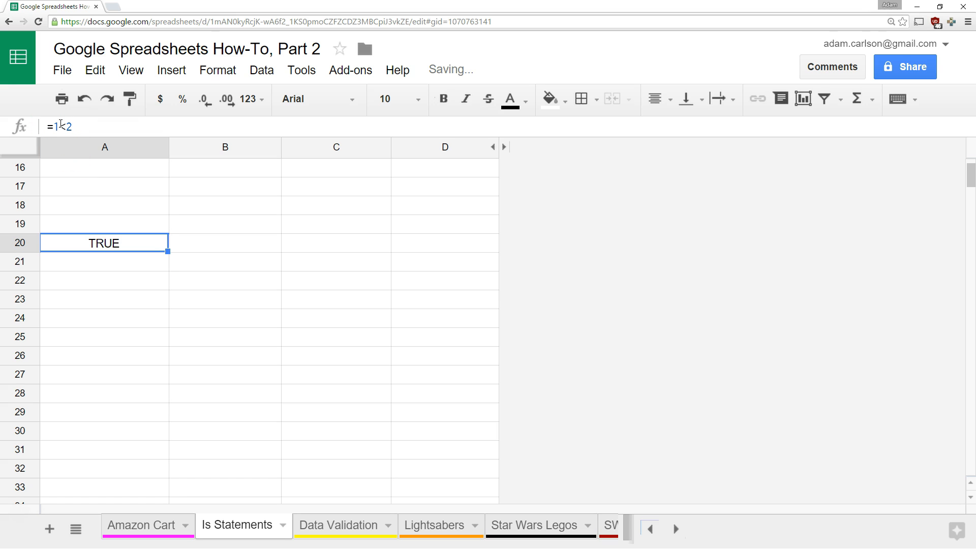
key("Down")
key("Up")
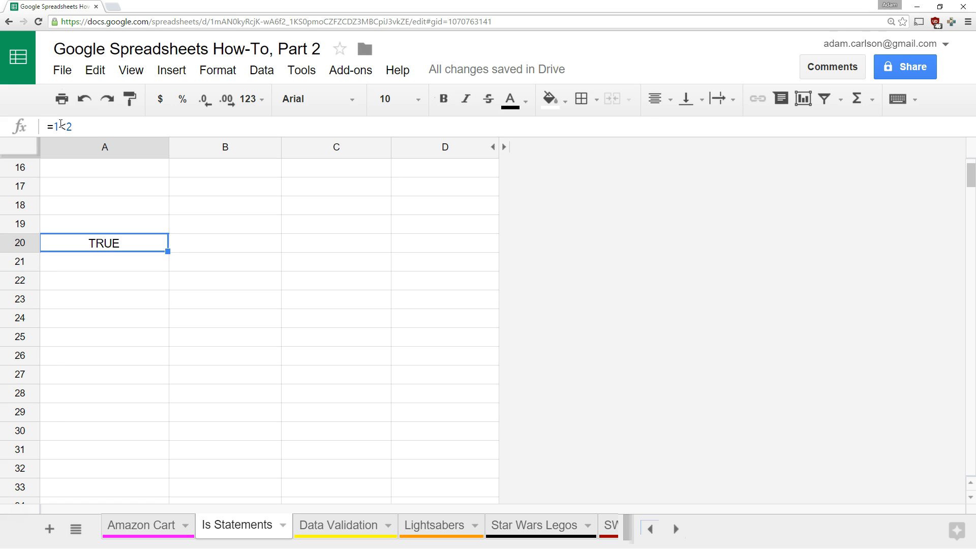
key("ctrl+z")
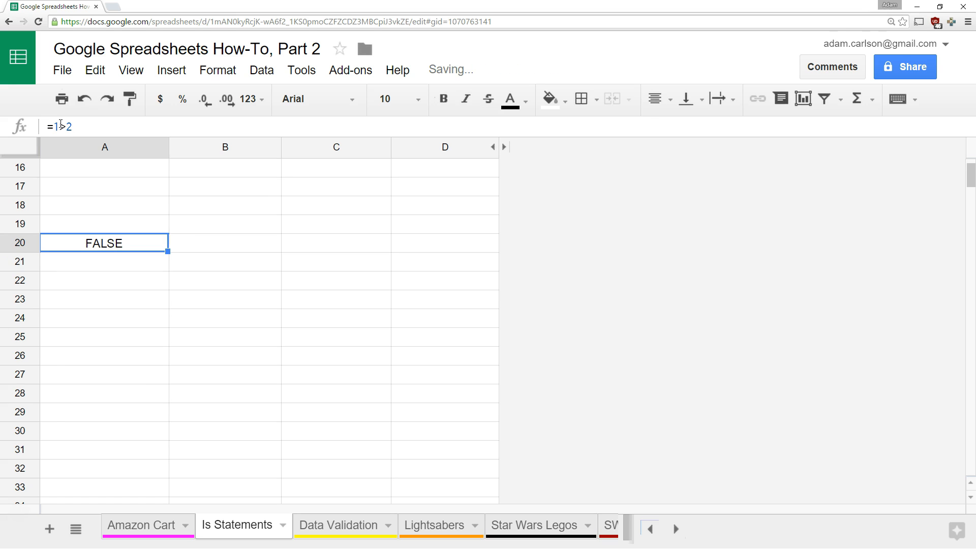
key("ctrl+z")
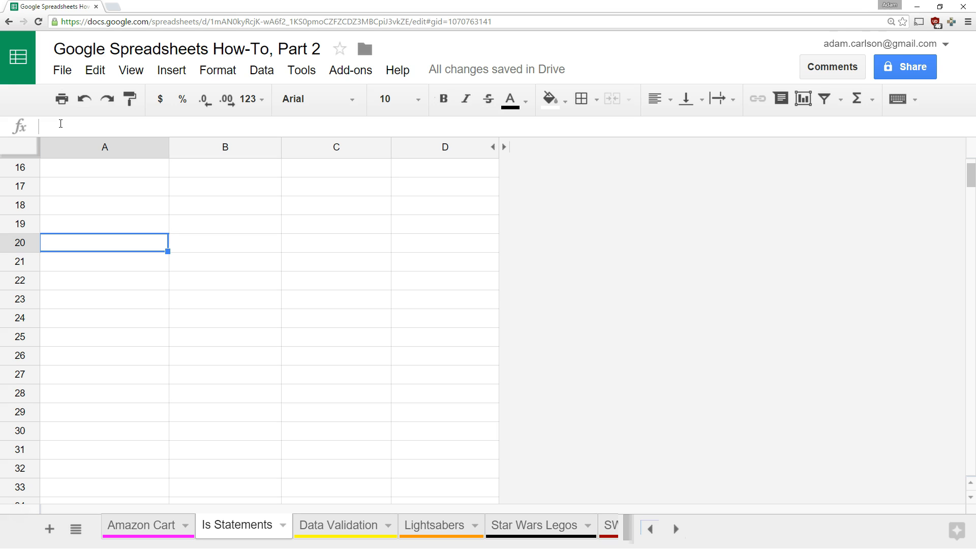
Put 1 in A20 and the test =A20>5 in B20
type("1")
key("Tab")
type("=")
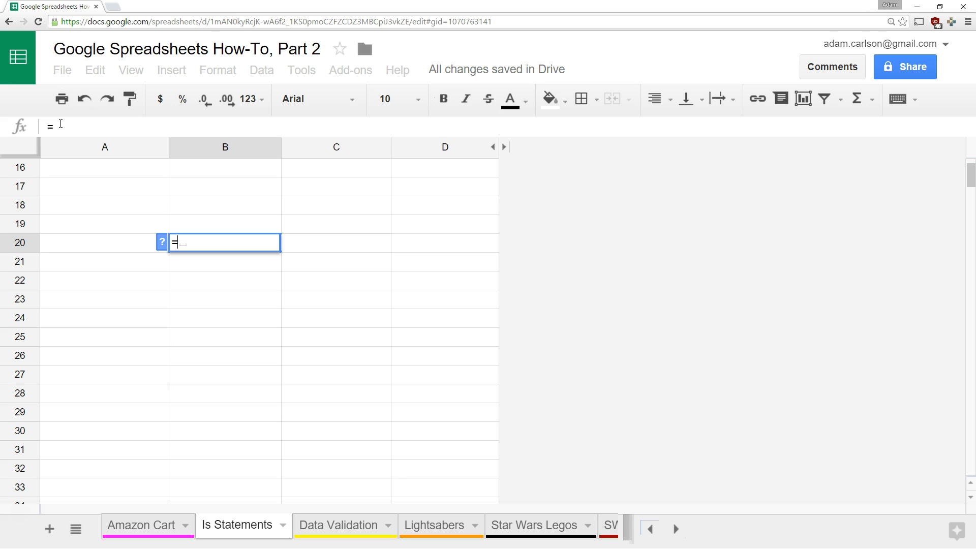
type("A20>5")
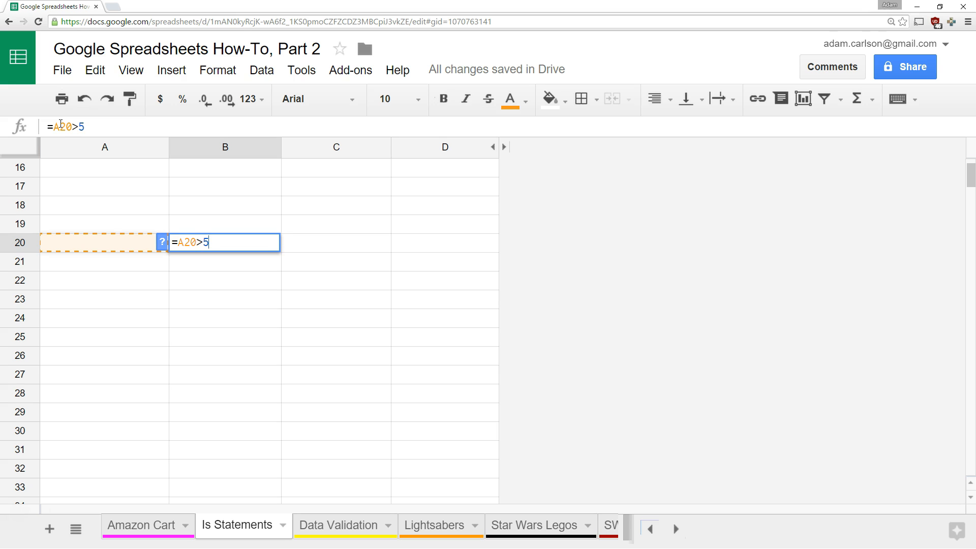
key("Return")
key("Up")
key("Left")
Try 2, 3 and finally 6 in A20 so the B20 test reads TRUE
type("2")
key("Up")
key("Down")
type("3")
key("Return")
key("Up")
type("6")
key("Return")
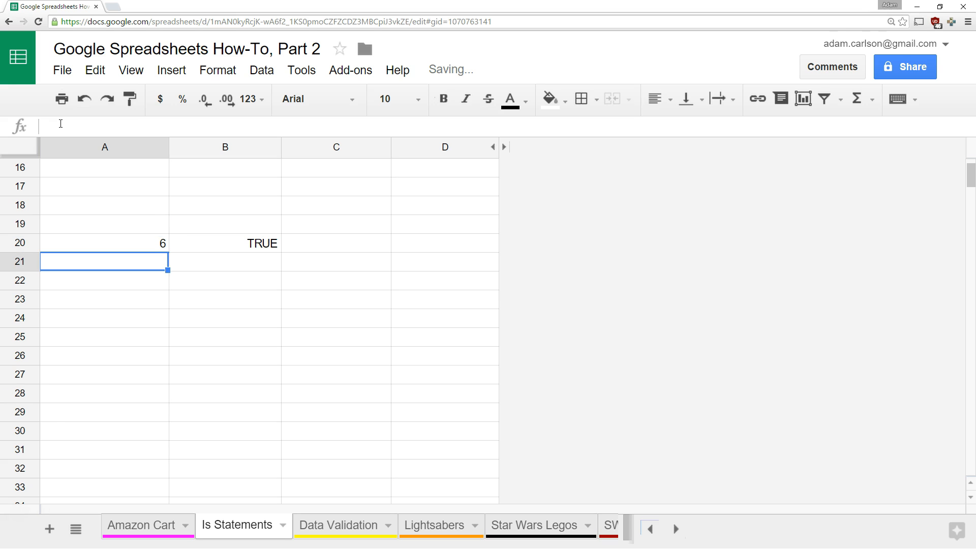
key("Up")
key("Right")
key("Left")
key("Right")
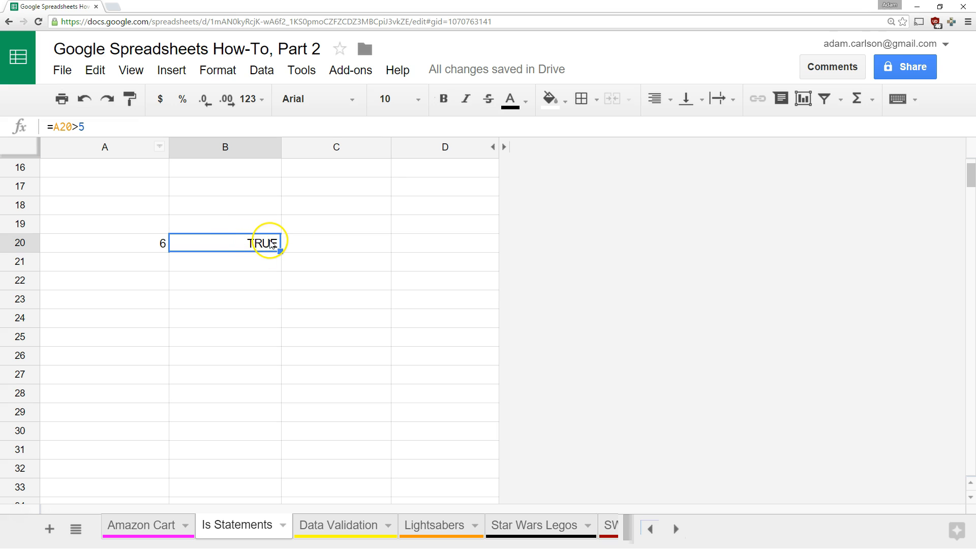
Clear A20:B20 and scroll back up to the IS-function table
left_click(131, 248)
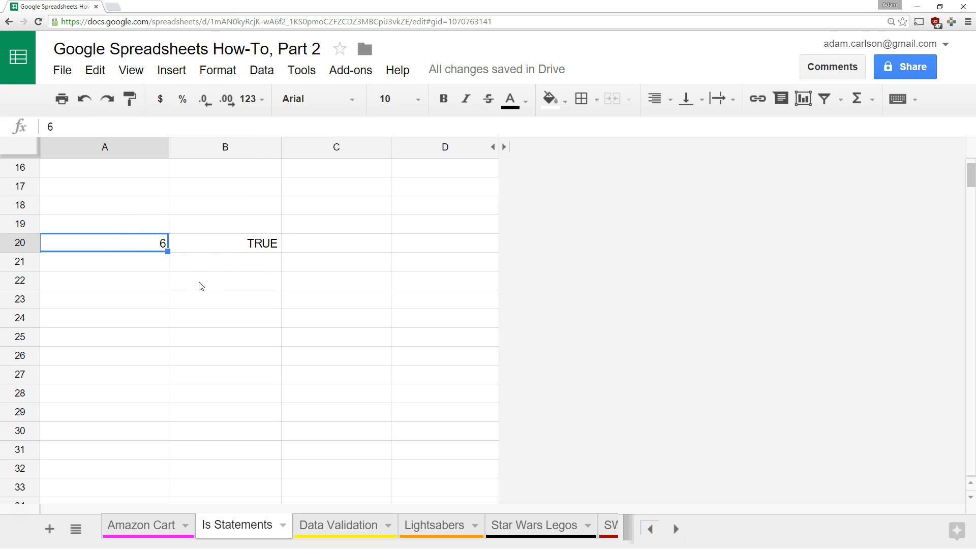
left_click_drag(235, 247, 164, 245)
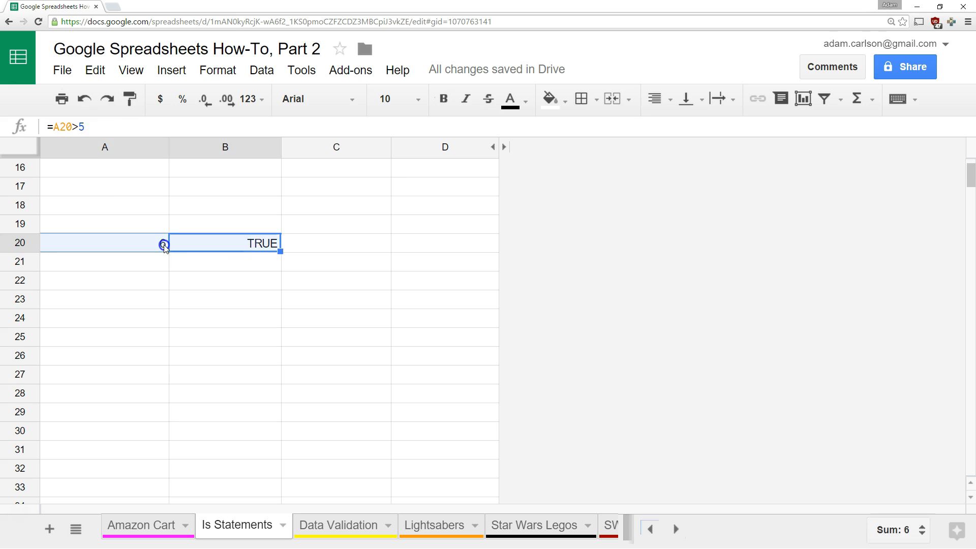
key("Delete")
scroll(165, 249, "up", 5)
left_click(207, 456)
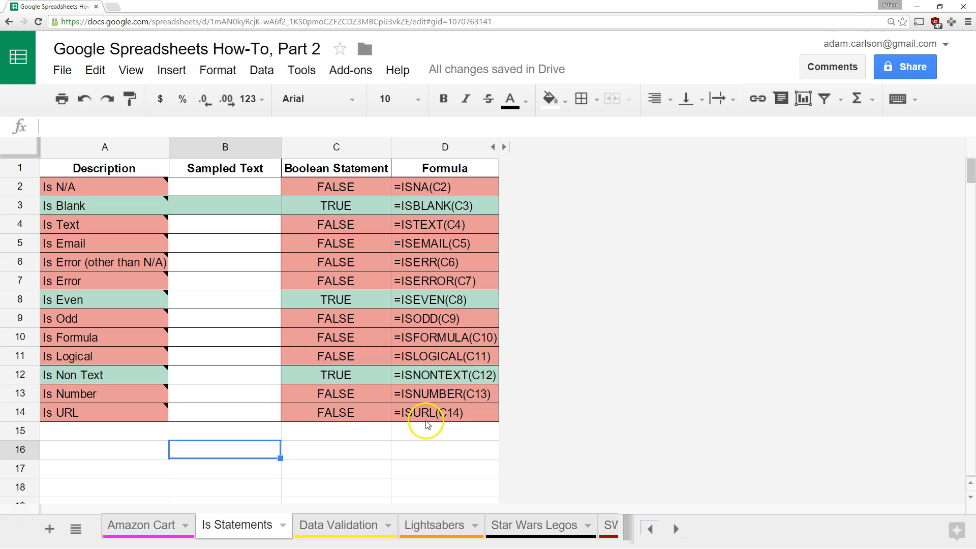
Select the Is N/A description in A2, then an empty cell below the table
left_click(123, 180)
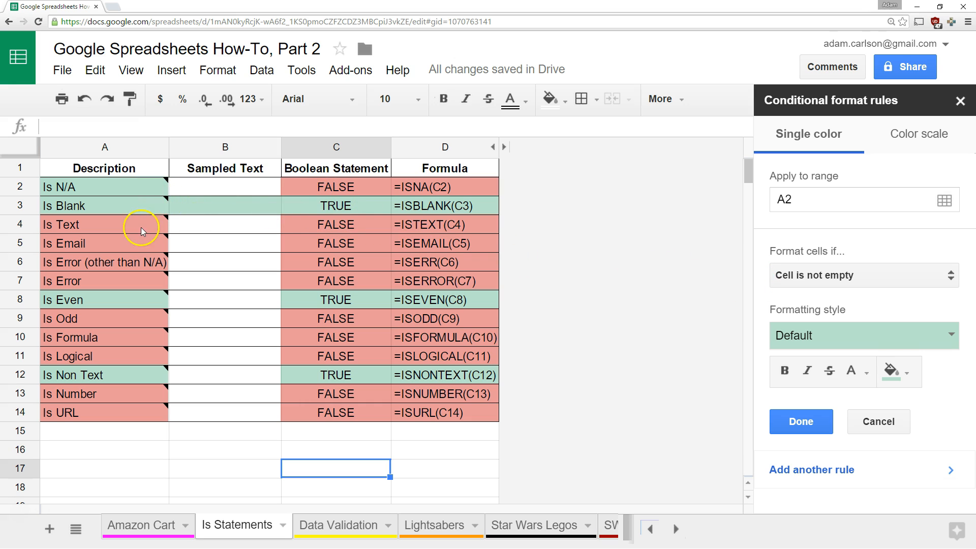
left_click(325, 450)
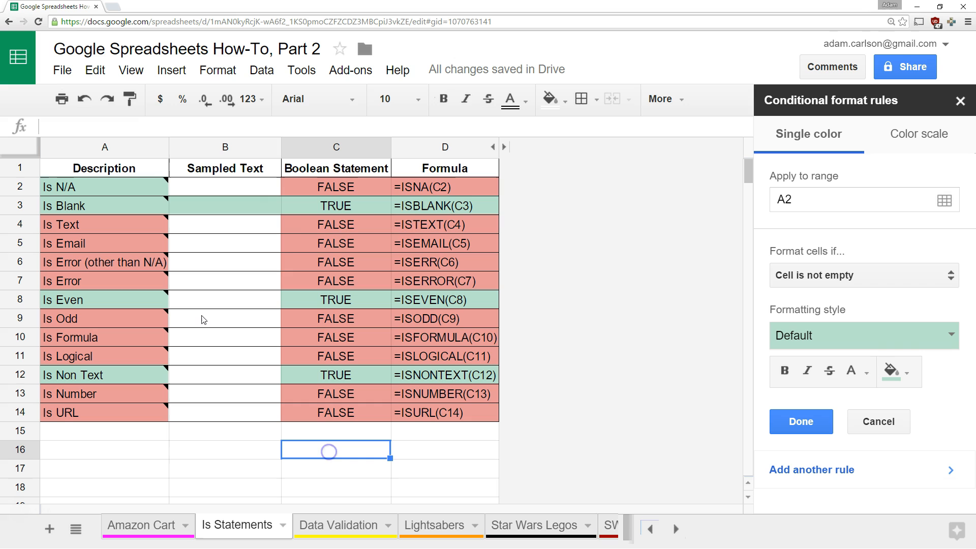
Make D2's ISNA formula calculate to FALSE, then undo to restore its text
left_click(438, 192)
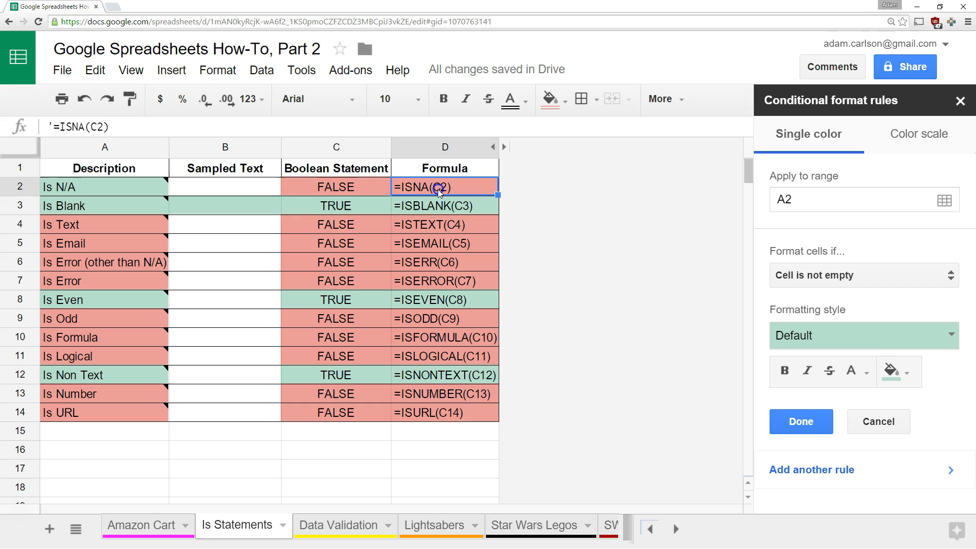
left_click(52, 126)
type("'")
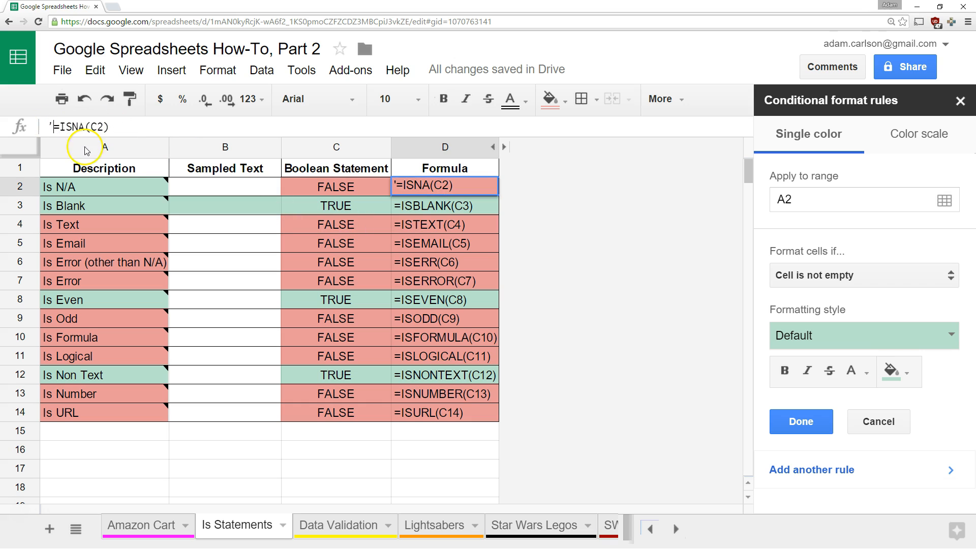
key("BackSpace")
key("Return")
key("Up")
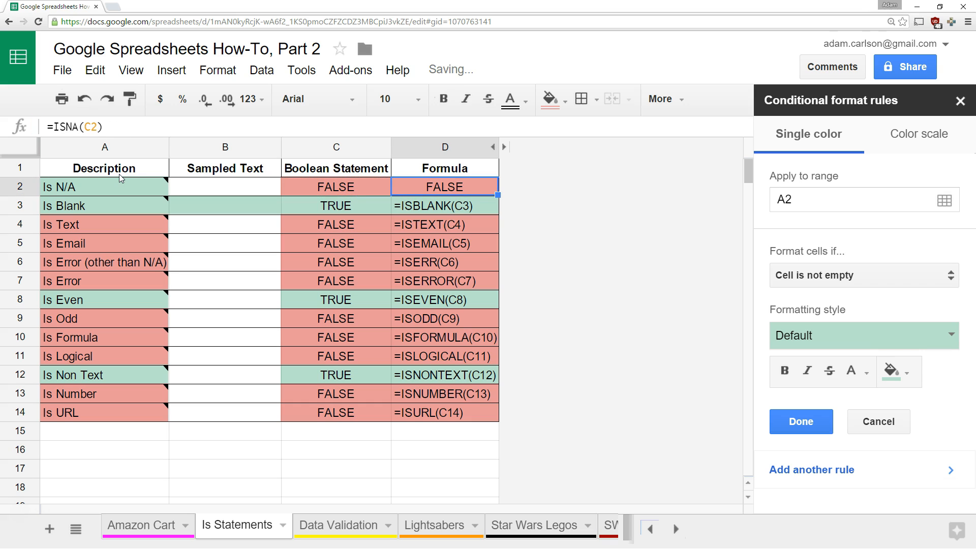
key("ctrl+z")
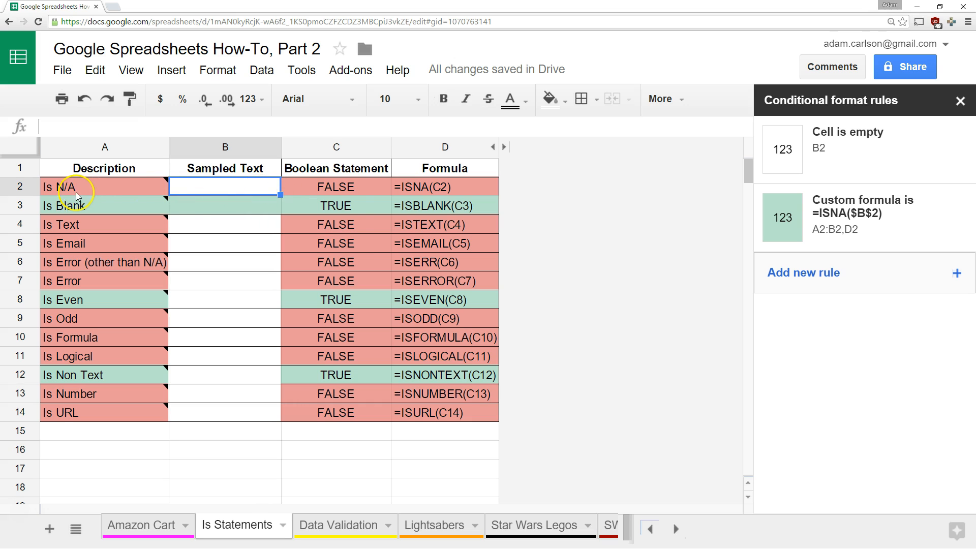
mouse_move(142, 187)
Enter =VLOOKUP("Darth Vader",StarWarsLegos,5,FALSE) in B2 for 397 and show the Named ranges list
type("=VLOOKUP(")
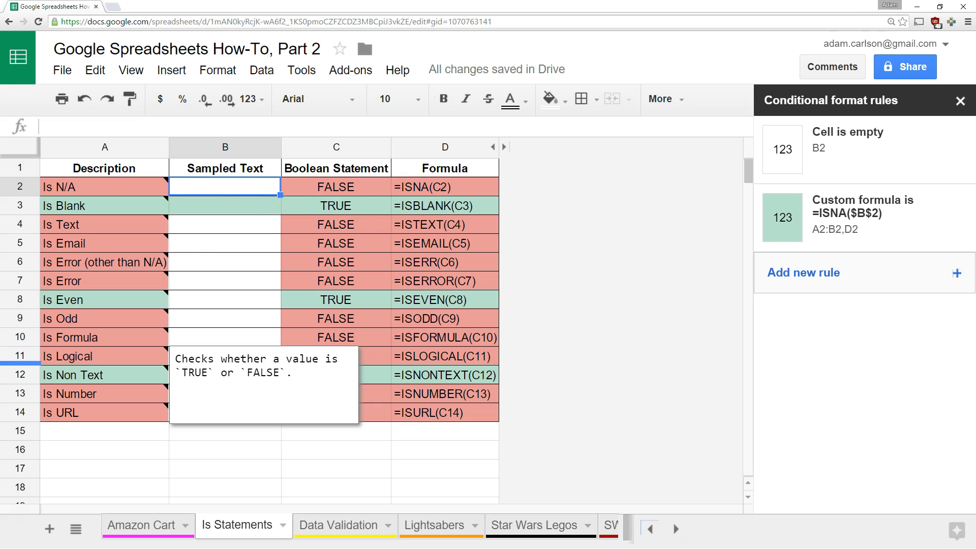
type("\"Darth Vader\",StarWarsLegos,5,FALSE)")
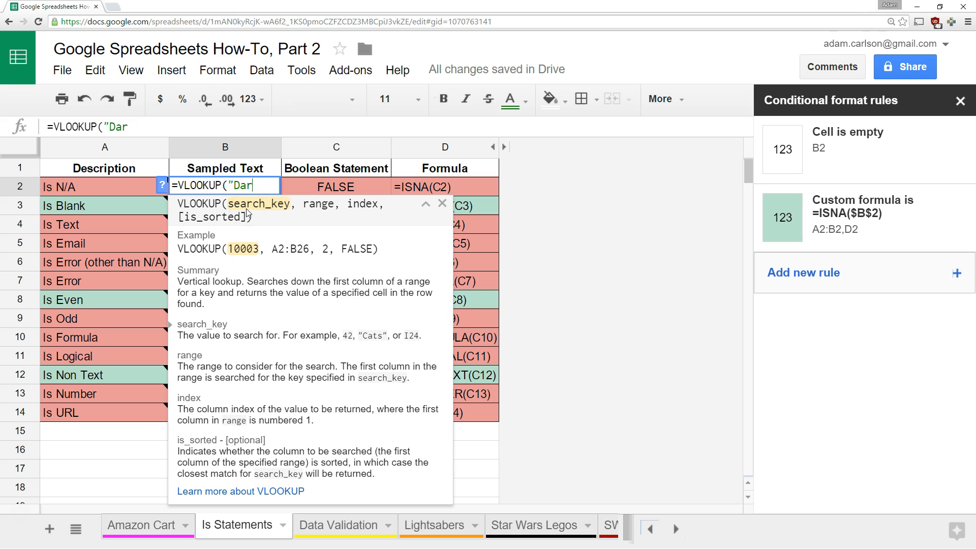
key("Return")
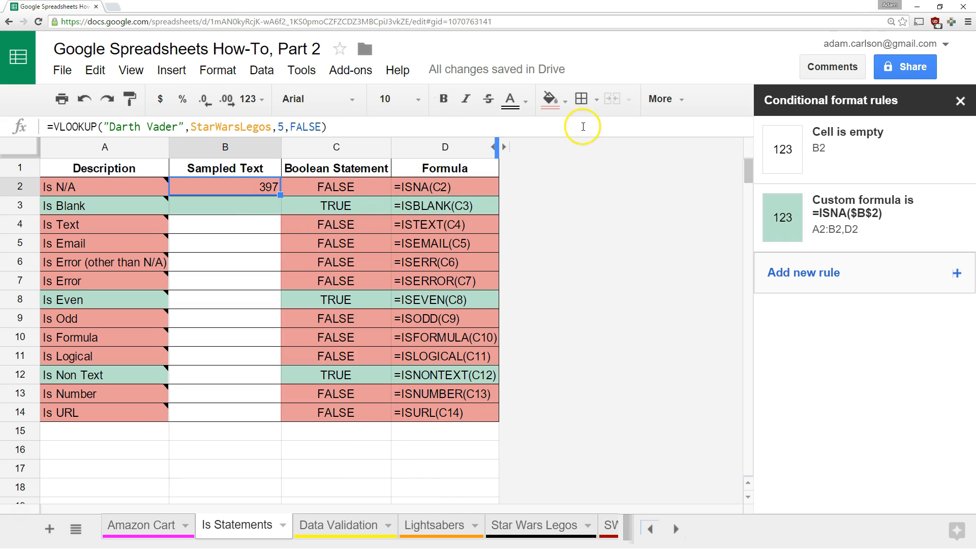
left_click(263, 71)
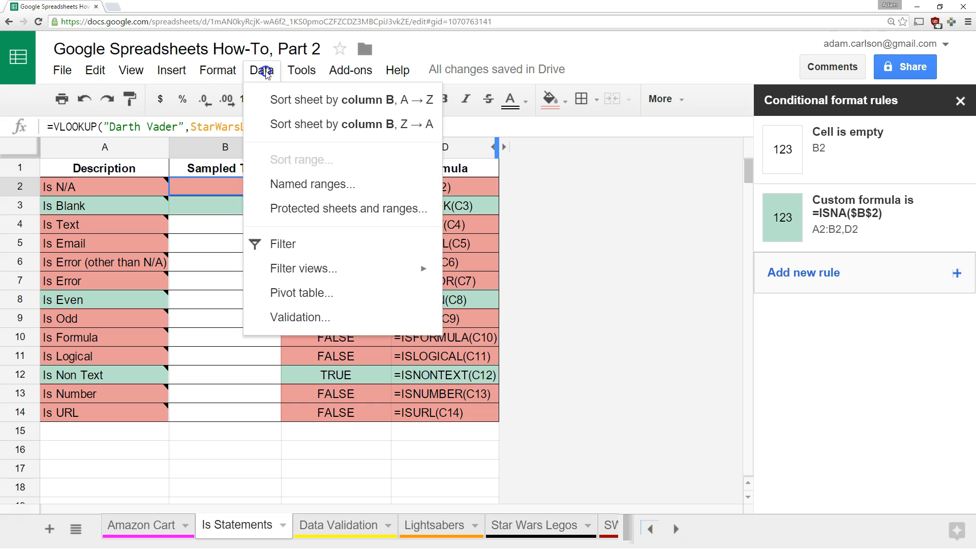
left_click(307, 185)
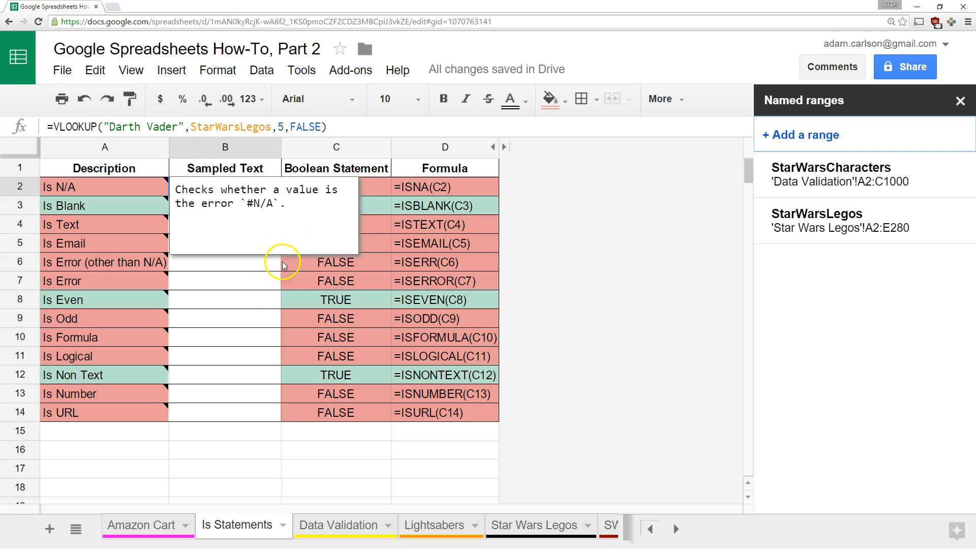
left_click(277, 303)
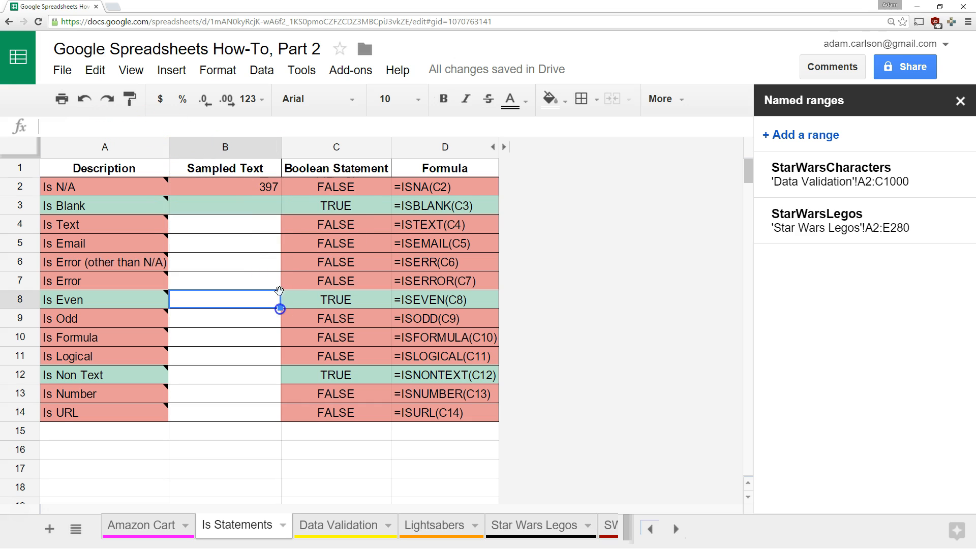
left_click(276, 191)
Change B2's lookup to 'Darth Vader 2' so it returns #N/A and Is N/A turns TRUE
left_click(179, 127)
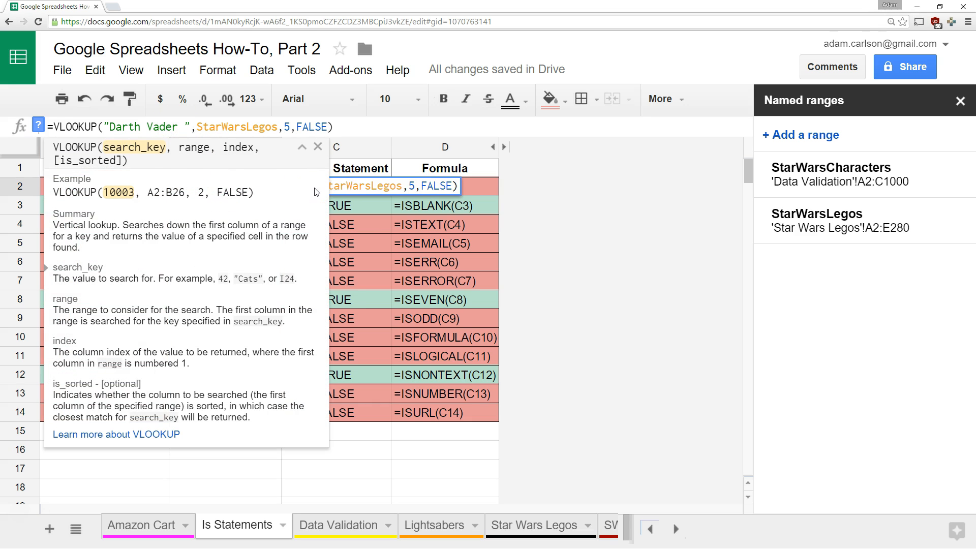
type("2")
key("Return")
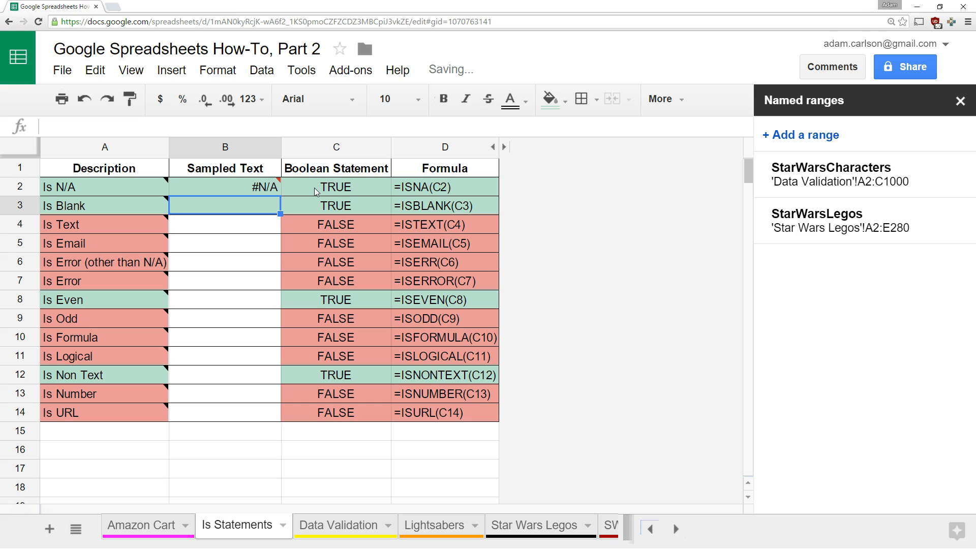
mouse_move(250, 187)
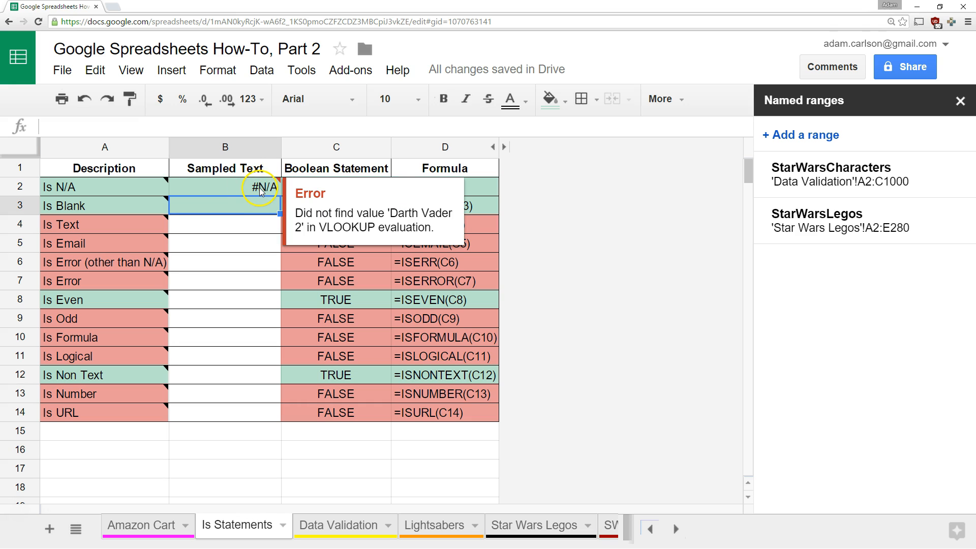
left_click(261, 237)
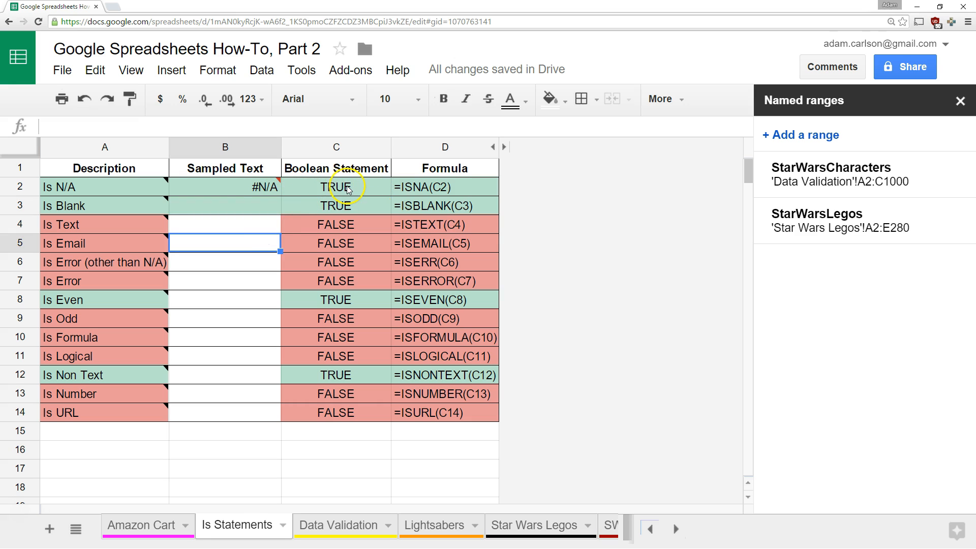
mouse_move(221, 187)
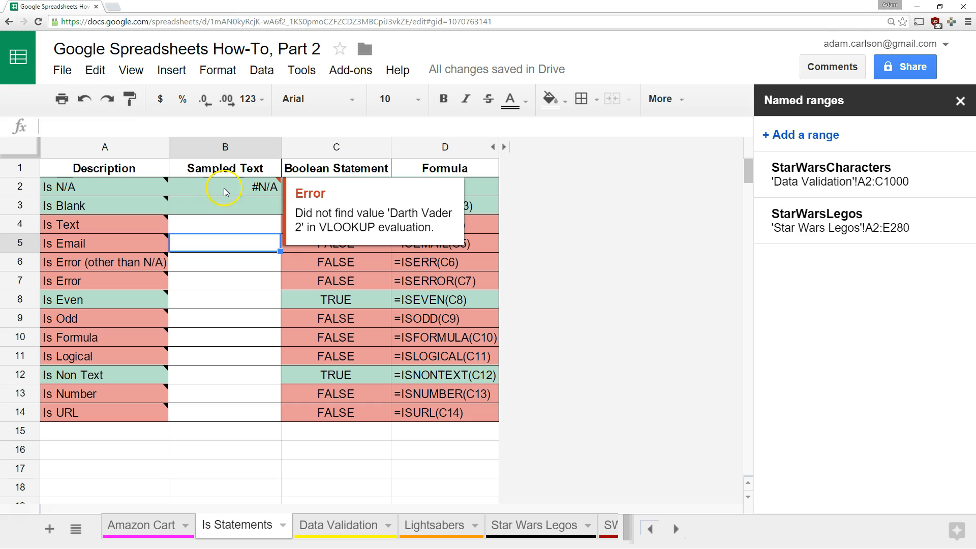
left_click(483, 189)
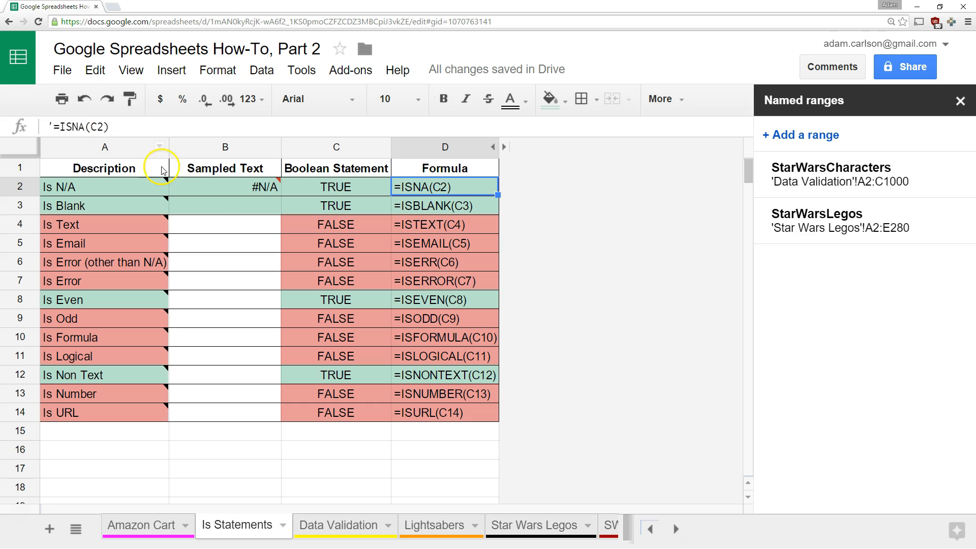
Restore the 'Darth Vader' lookup so B2 shows 397, then delete B2's contents
left_click(235, 189)
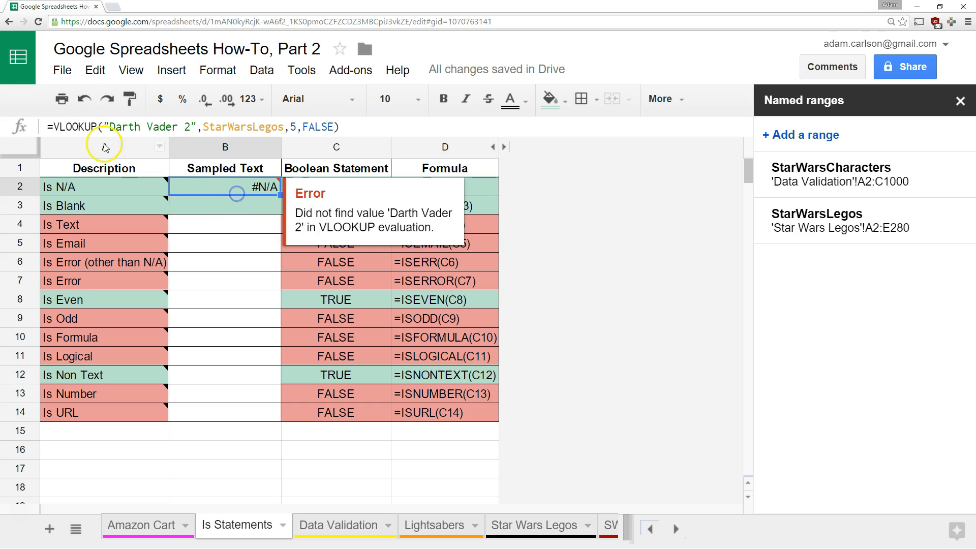
left_click(193, 126)
key("BackSpace")
key("BackSpace")
key("Return")
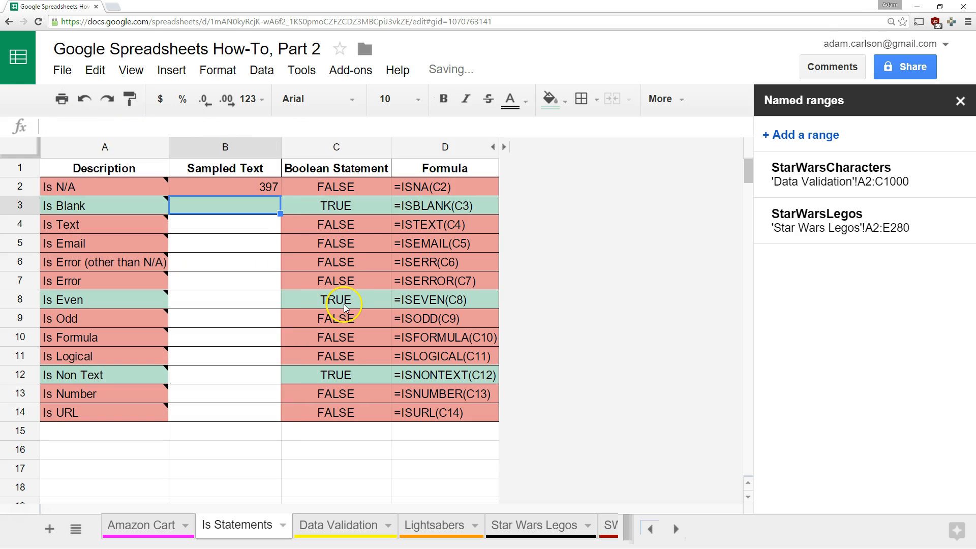
key("Up")
key("Delete")
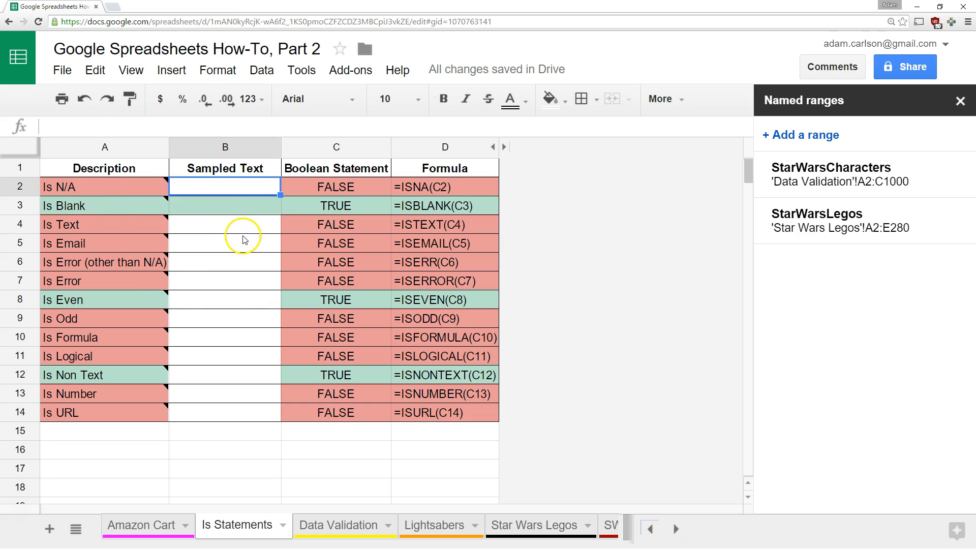
left_click(244, 212)
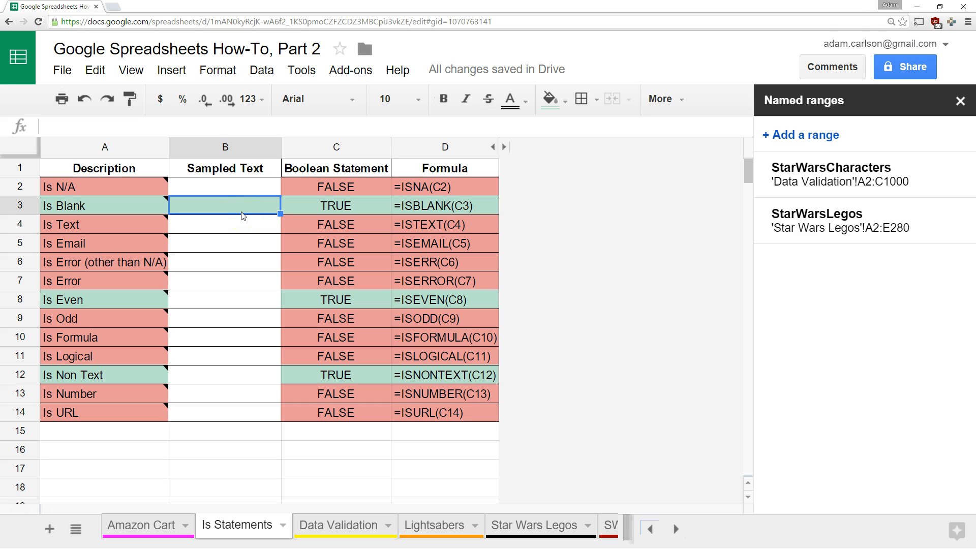
type("asldfkjasdf")
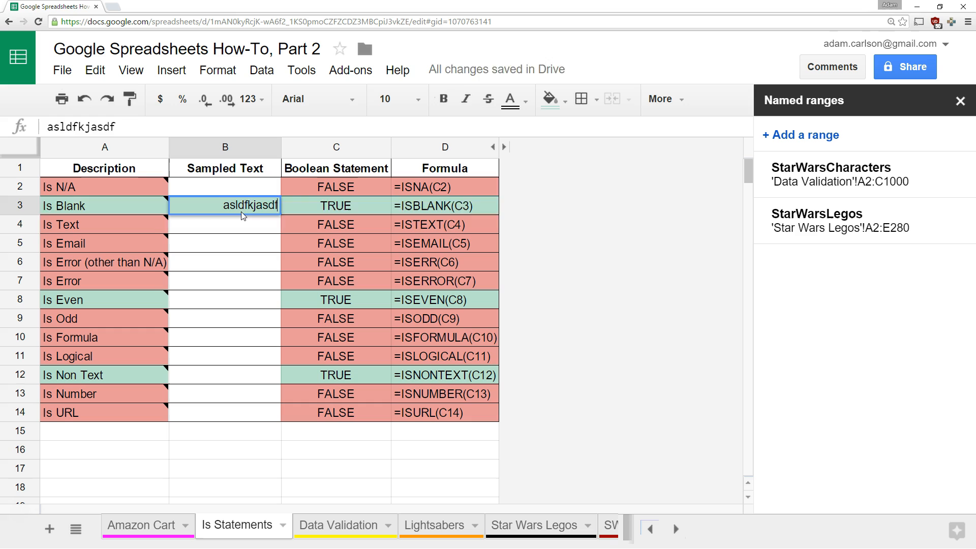
key("Return")
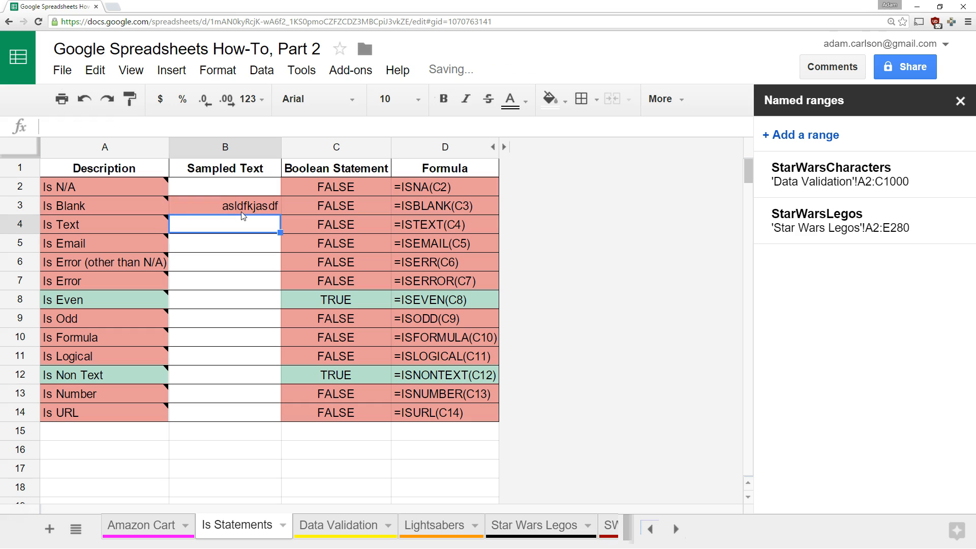
left_click(215, 206)
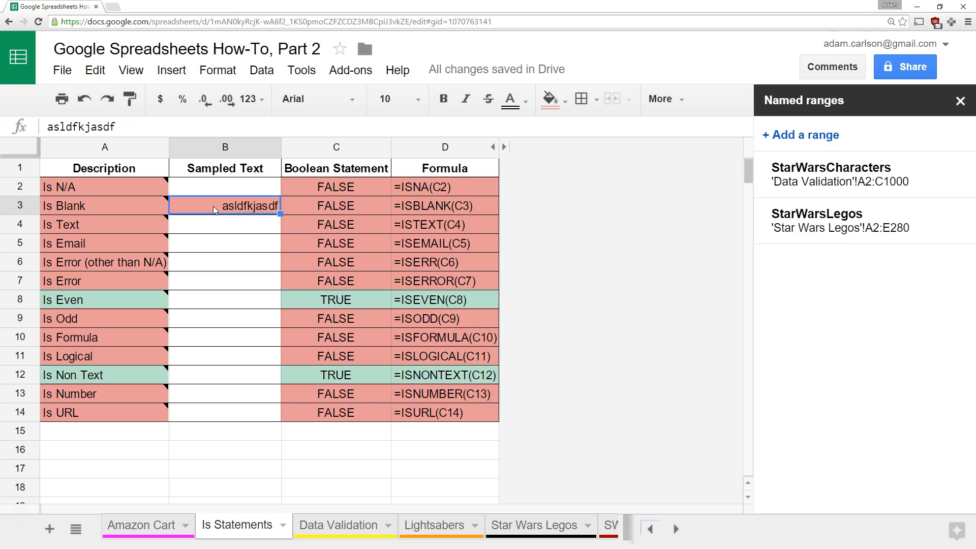
type("415")
key("Return")
left_click(213, 206)
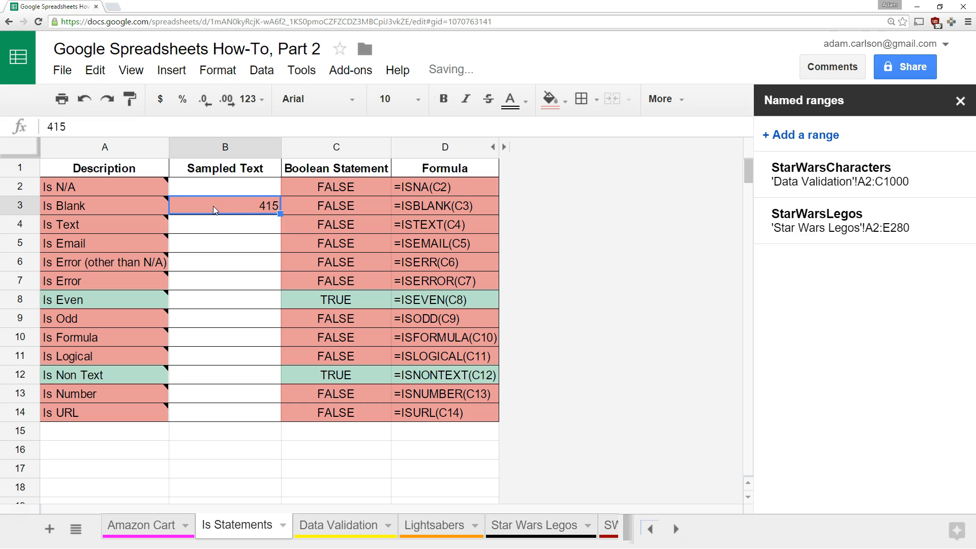
key("Delete")
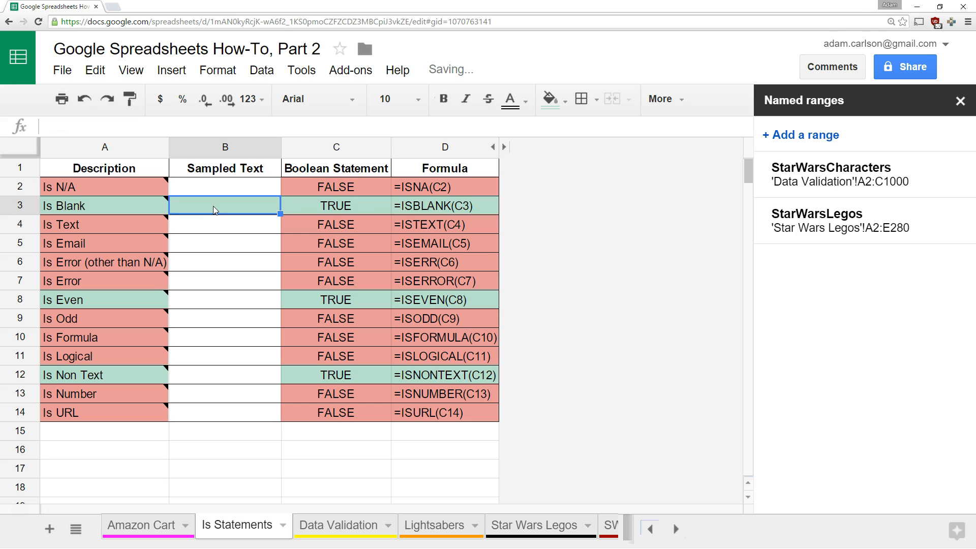
key("Down")
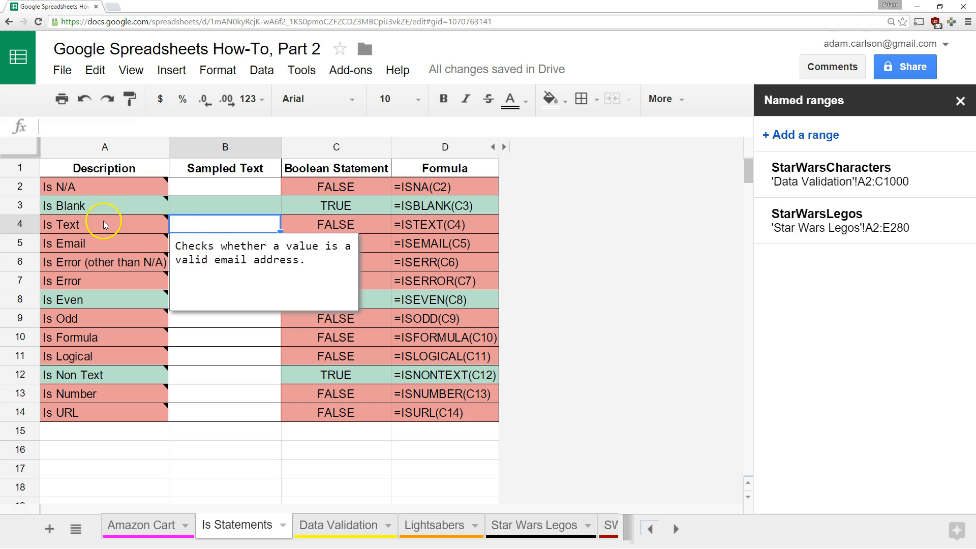
Enter 'Boba Fett is overrated' in B4, then replace it with 1138
mouse_move(91, 225)
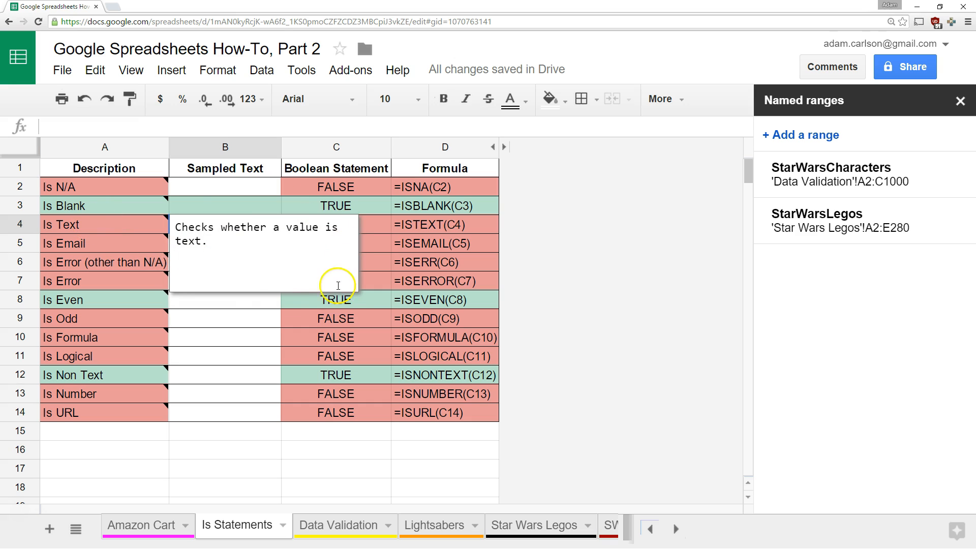
left_click(259, 302)
left_click(240, 228)
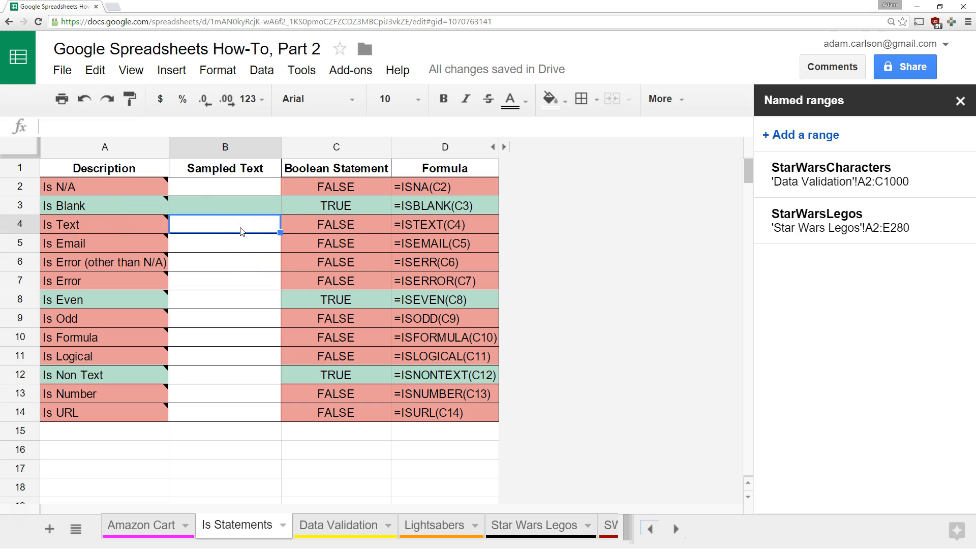
type("Boba Fett is overrated")
key("Return")
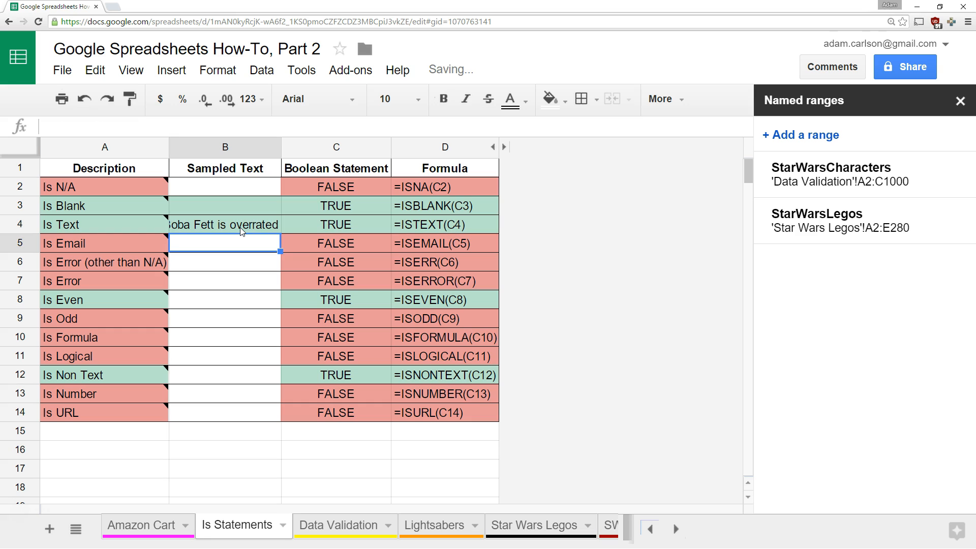
left_click(241, 231)
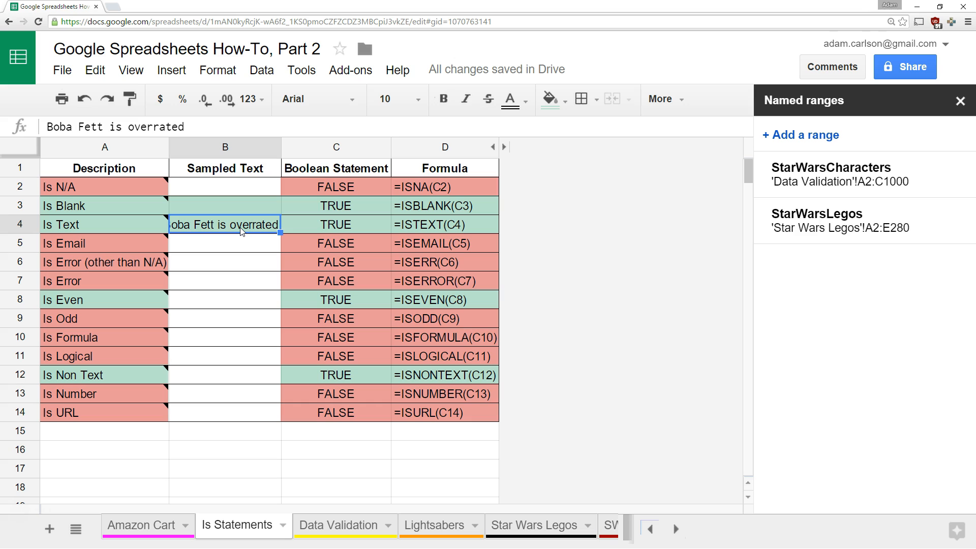
type("1138")
key("Return")
Try $ (TRUE) and 2 (FALSE) in B4, then clear the cell
left_click(240, 229)
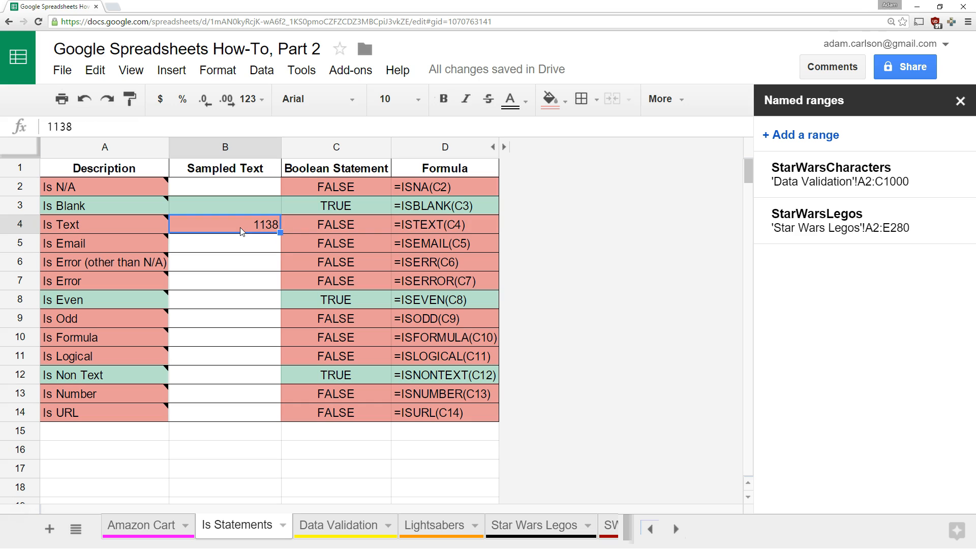
type("$")
key("Return")
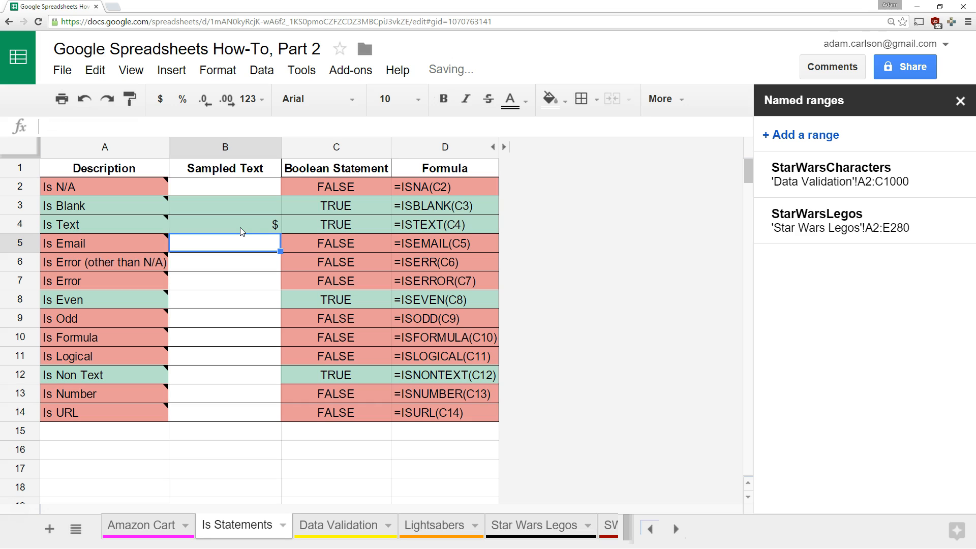
left_click(240, 227)
type("2")
key("Return")
left_click(240, 228)
key("Delete")
key("Down")
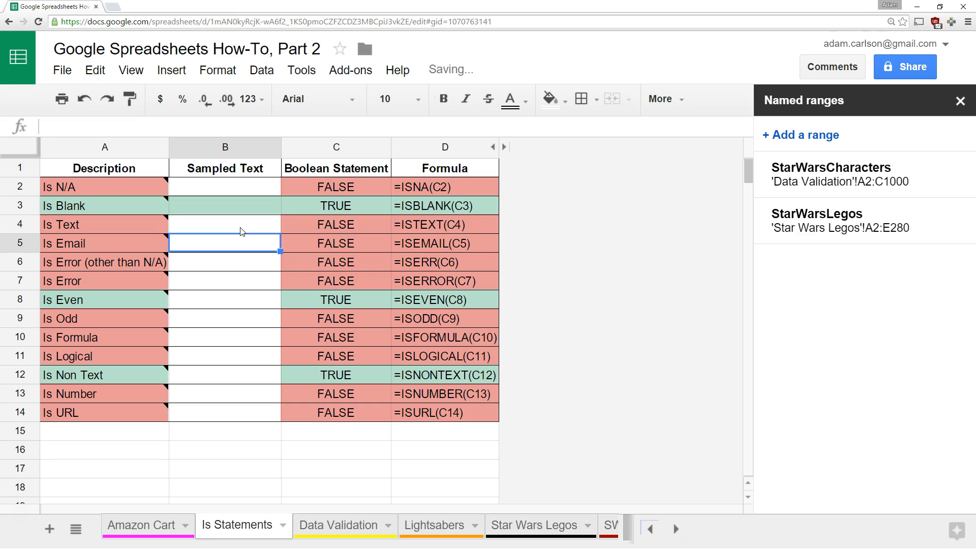
key("Return")
key("Up")
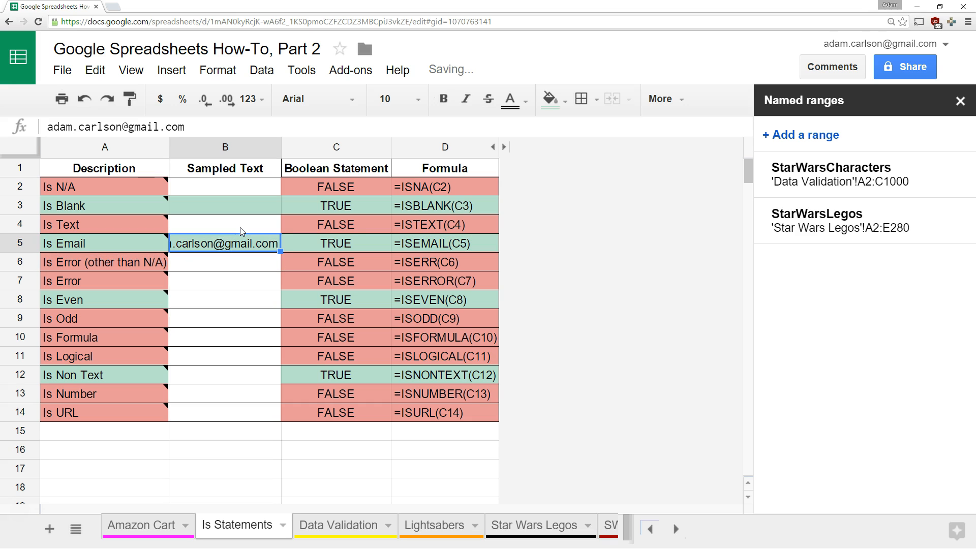
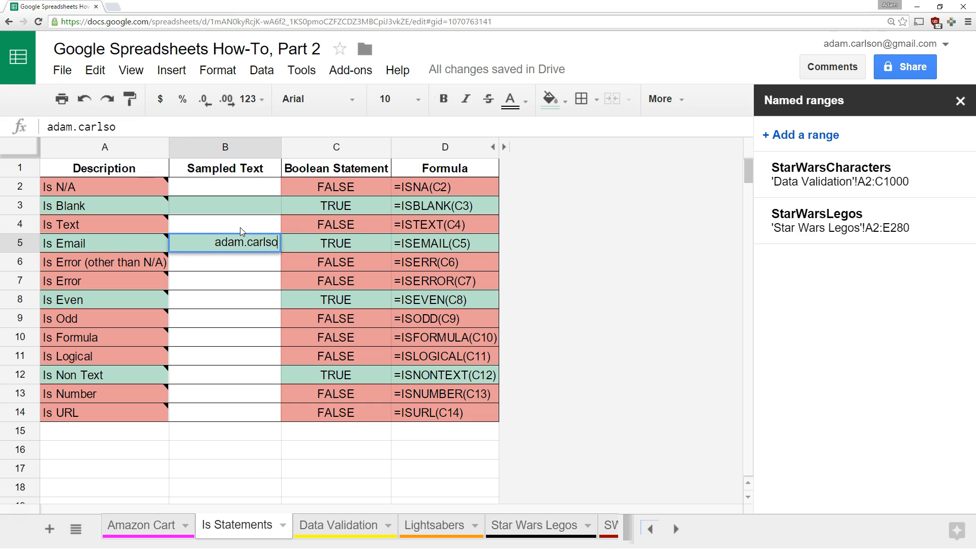
key("Return")
key("Up")
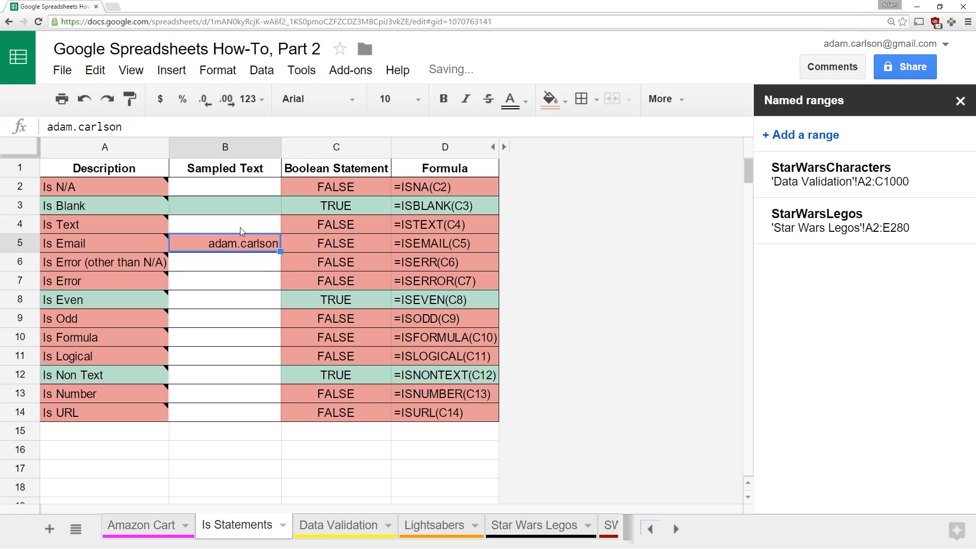
key("Delete")
key("Down")
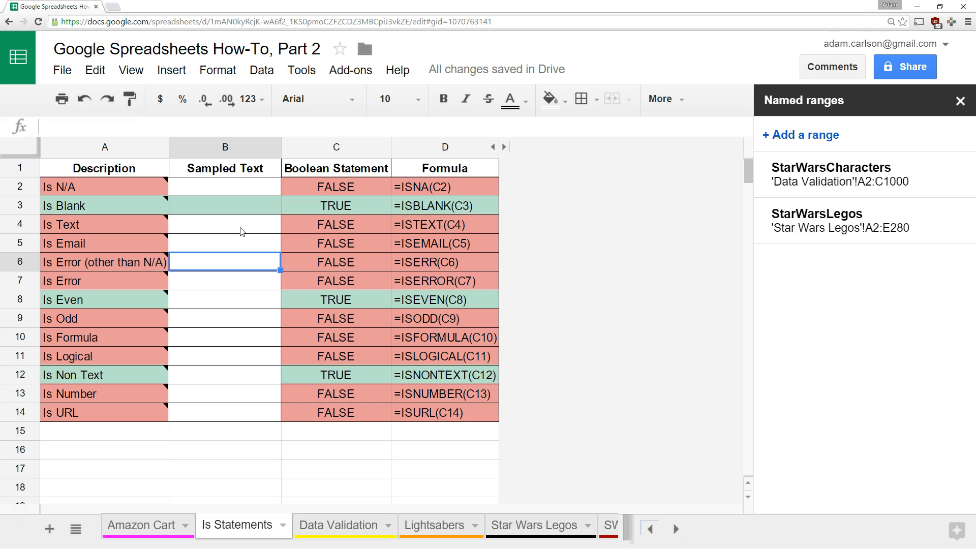
type("=VLOOKUP(\"Darth Vader 2\",StarWarsLegos,5")
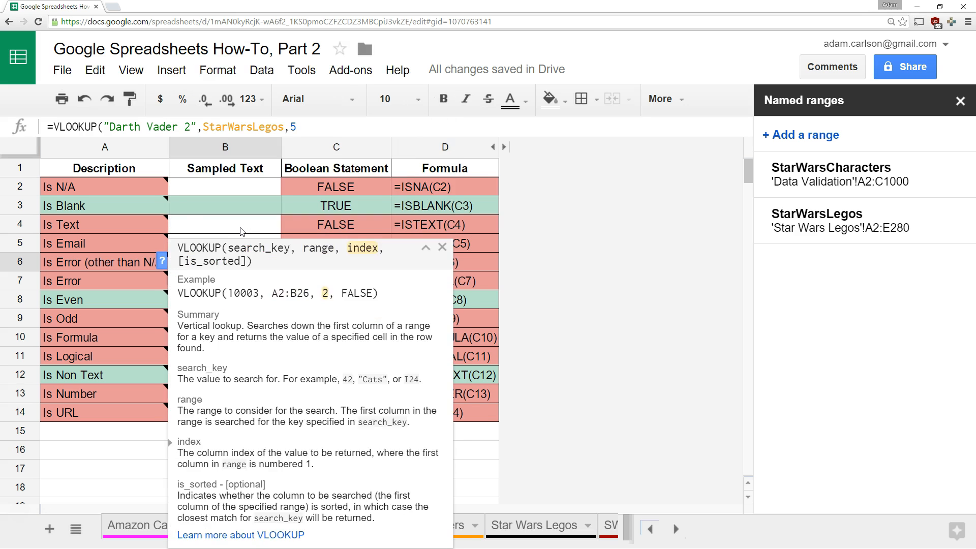
type(",FALSE)")
key("Return")
key("Up")
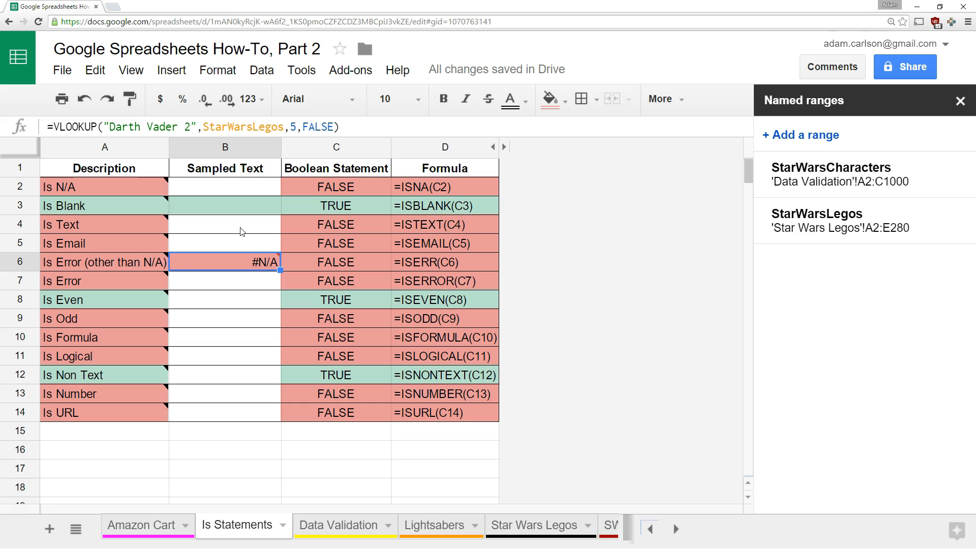
mouse_move(200, 270)
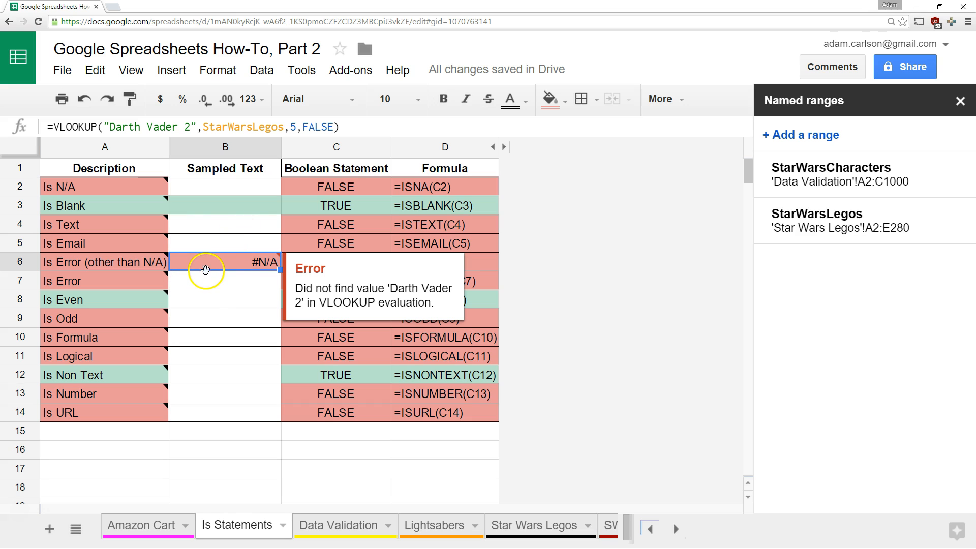
left_click(366, 126)
key("ctrl+a")
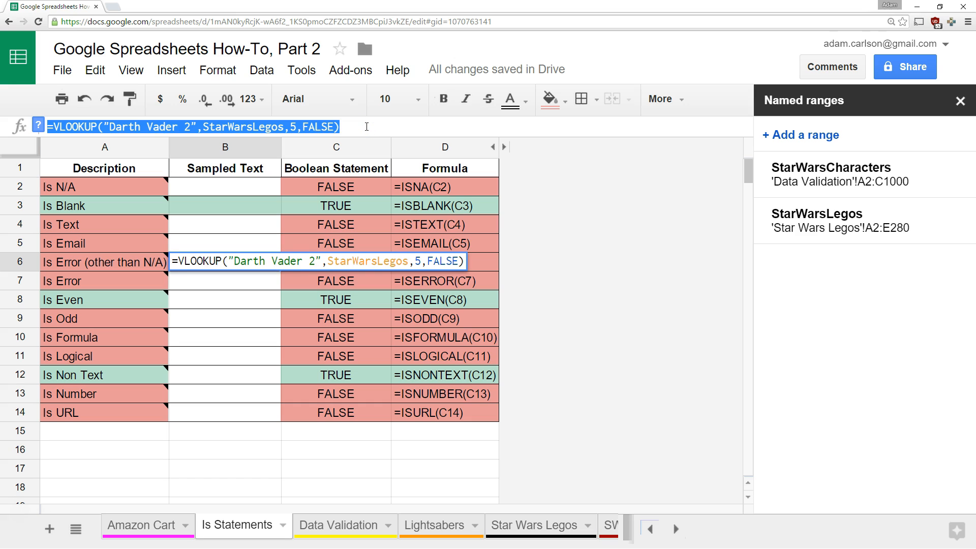
type("=1/0")
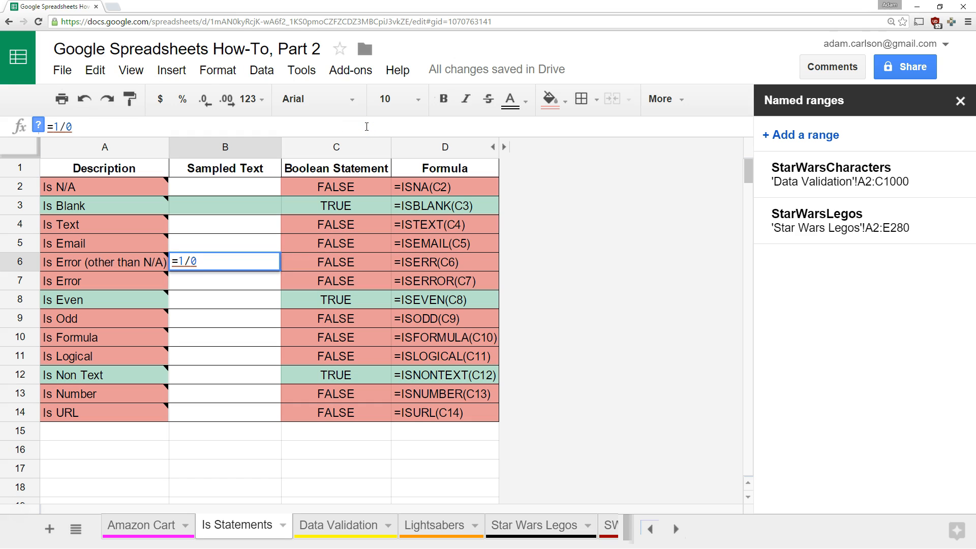
key("Return")
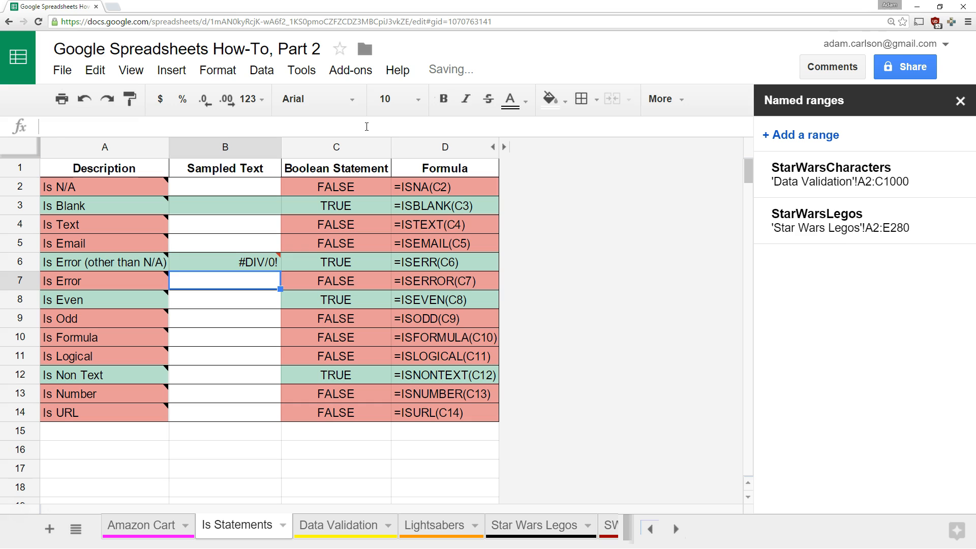
key("Up")
mouse_move(221, 265)
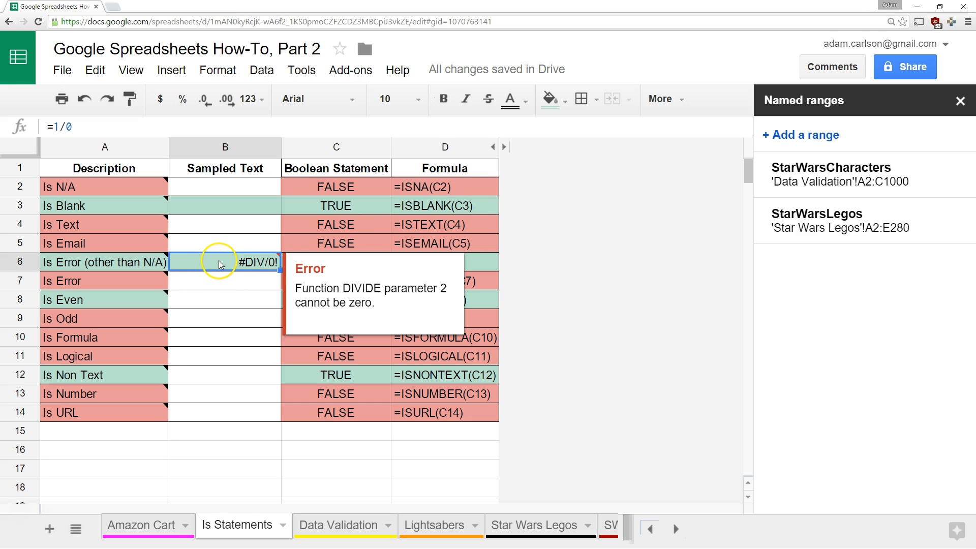
left_click(203, 285)
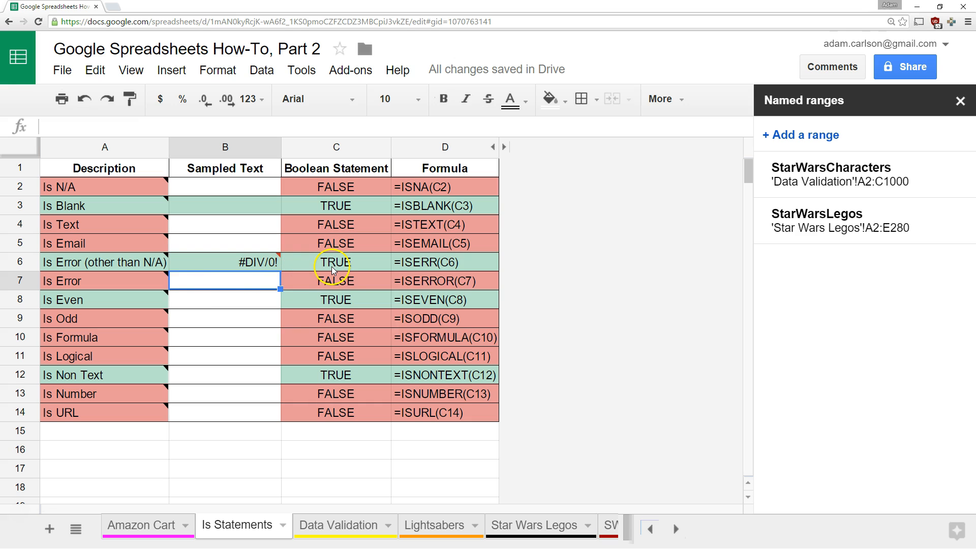
left_click(247, 261)
key("Delete")
mouse_move(133, 280)
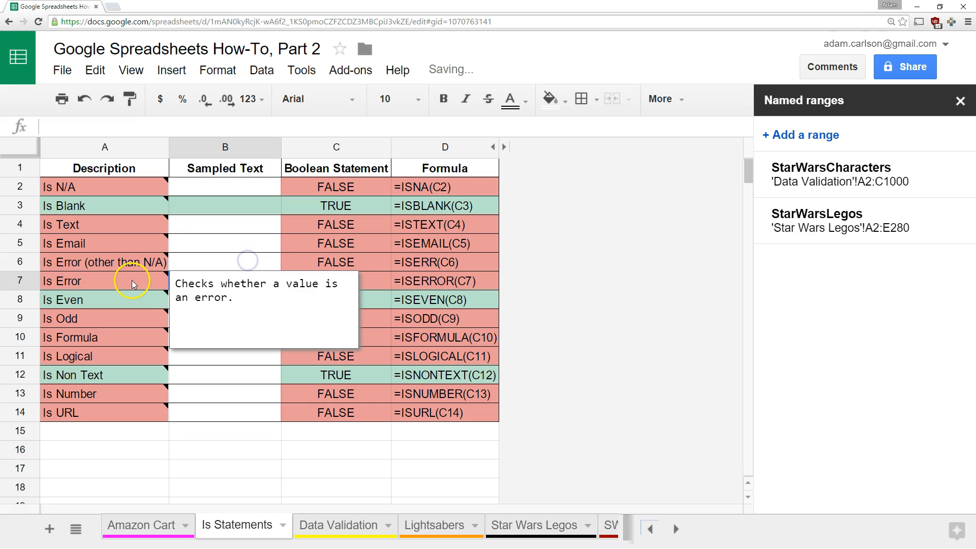
left_click(240, 357)
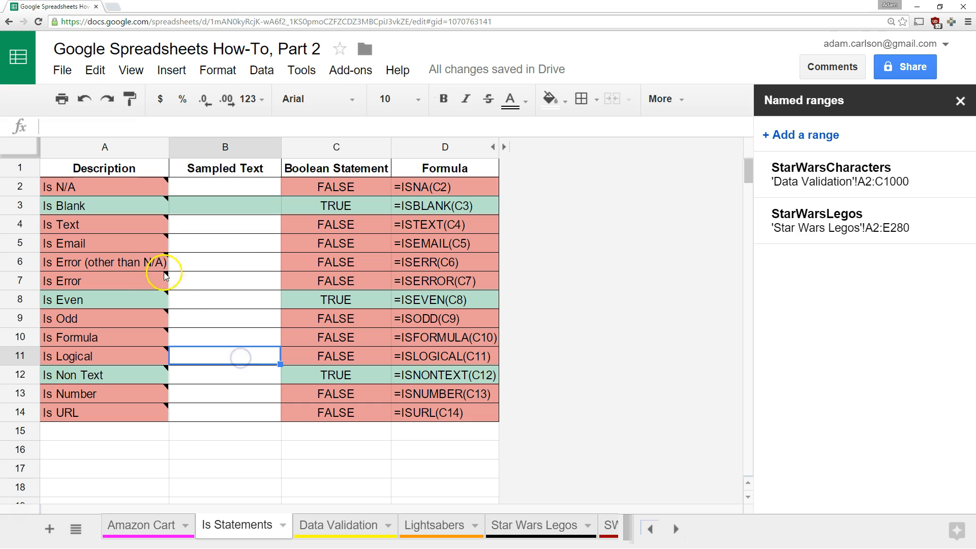
left_click(212, 284)
type("=5?6")
key("Return")
left_click(249, 280)
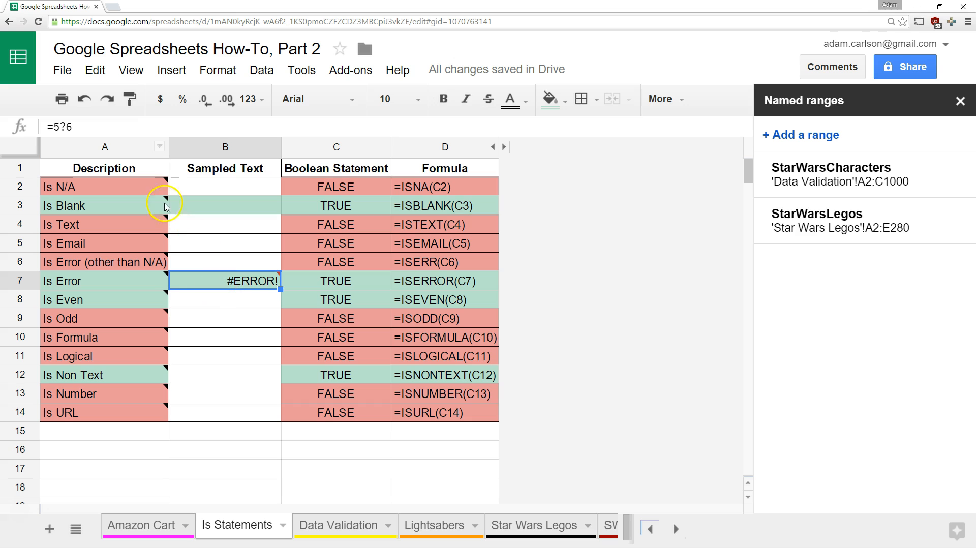
mouse_move(81, 280)
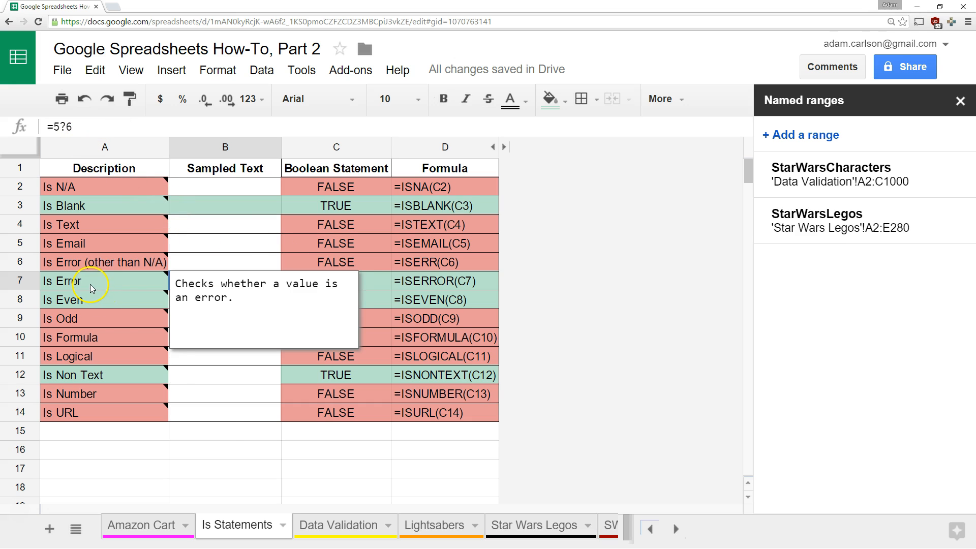
key("Delete")
left_click(223, 377)
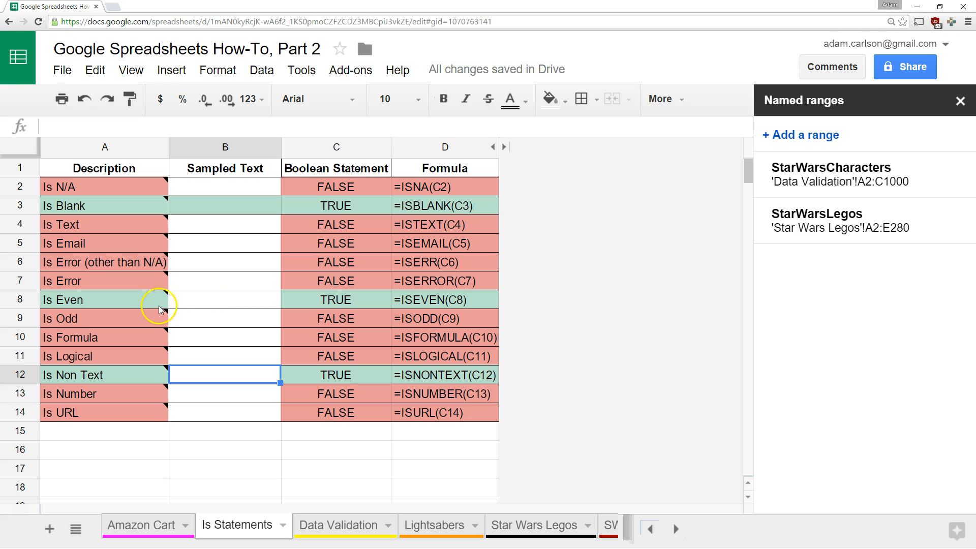
Test the Is Even sample B8 with 0 (TRUE) and 1 (FALSE), then clear it
left_click(252, 305)
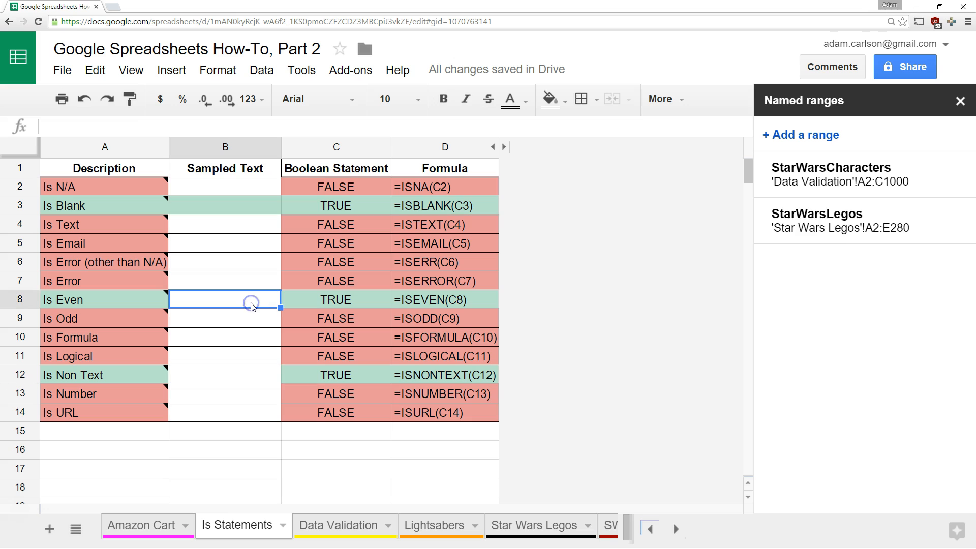
type("0")
key("Return")
left_click(253, 306)
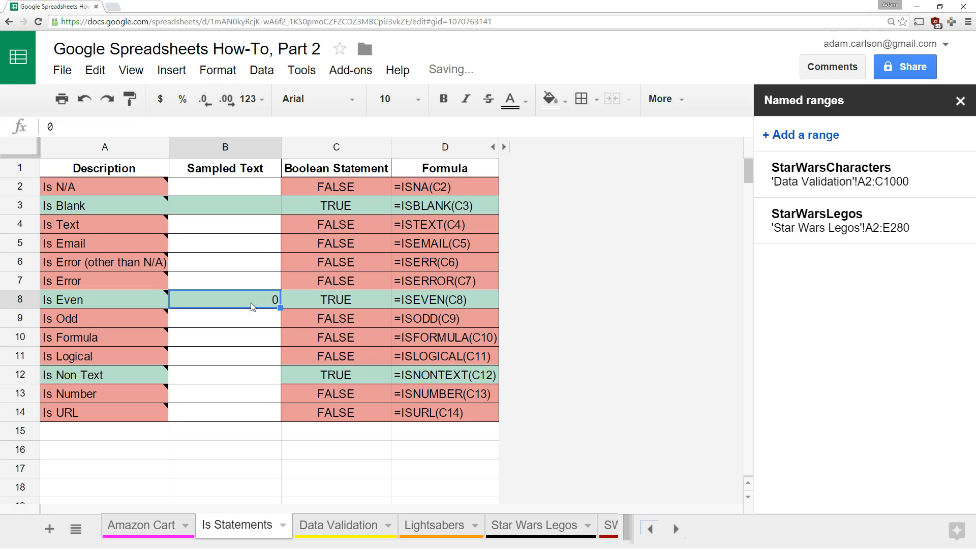
type("1")
key("Return")
left_click(251, 303)
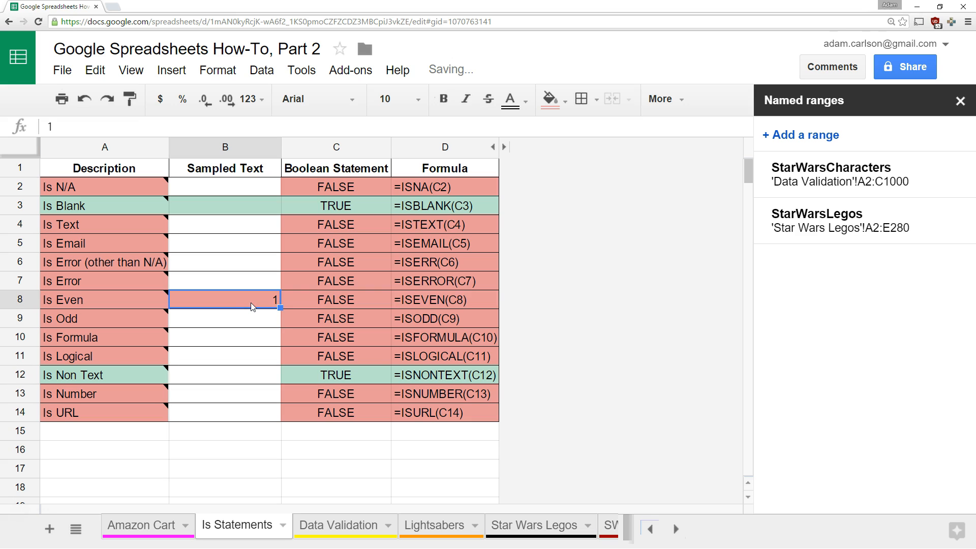
key("Delete")
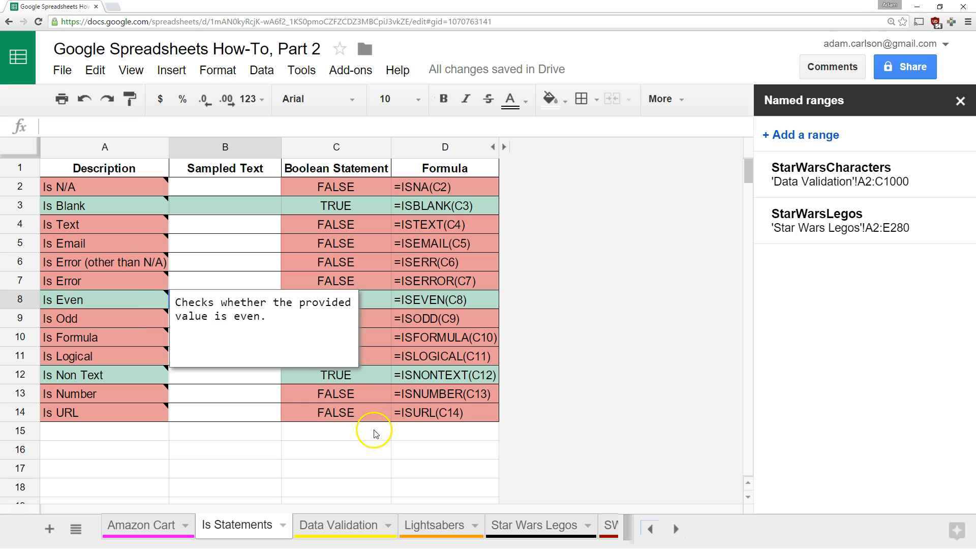
Enter 2 in the Is Odd sample B9, then delete it and move to B10
left_click(228, 315)
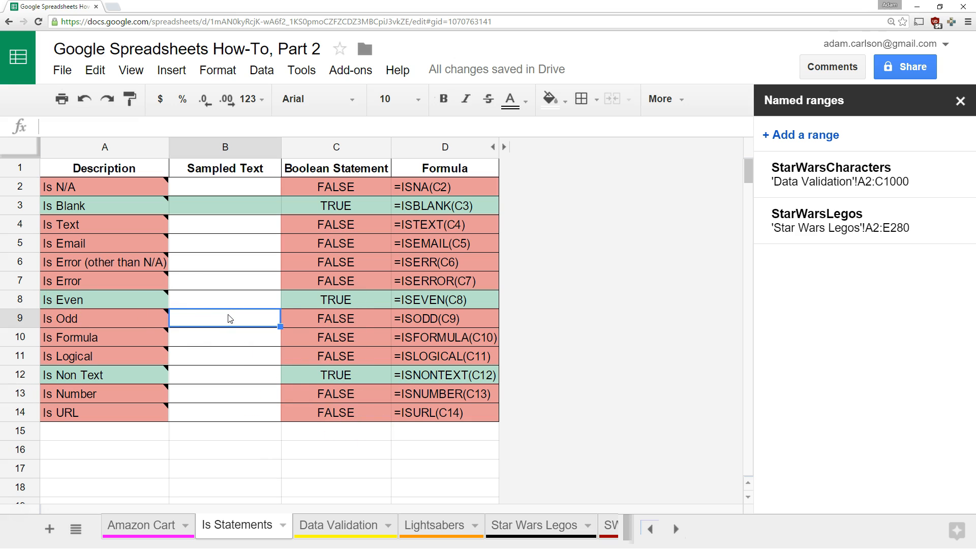
type("2")
key("Return")
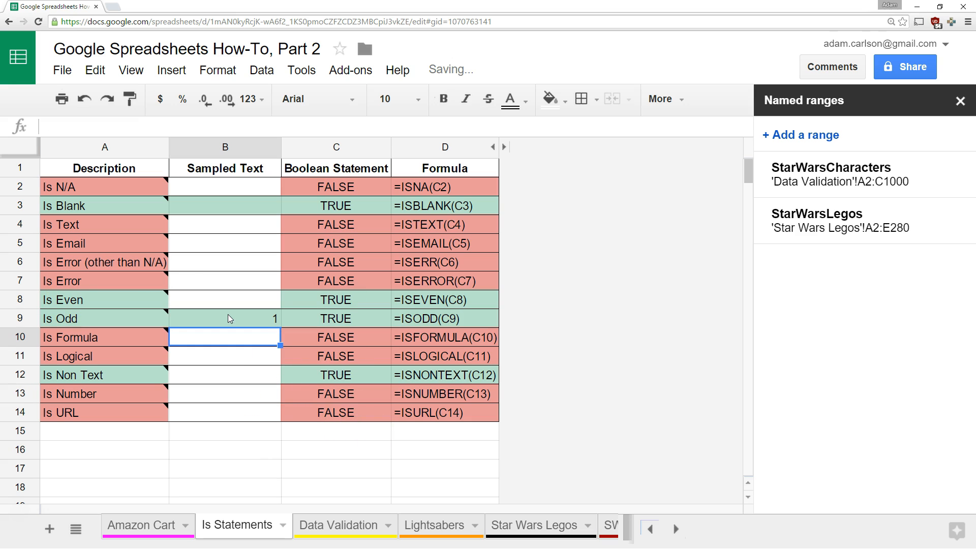
left_click(228, 318)
key("Delete")
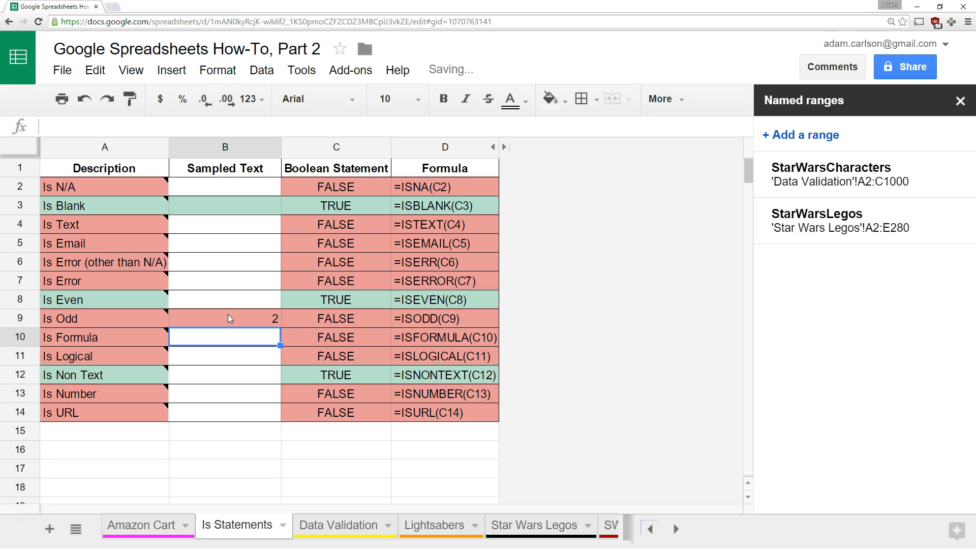
key("Down")
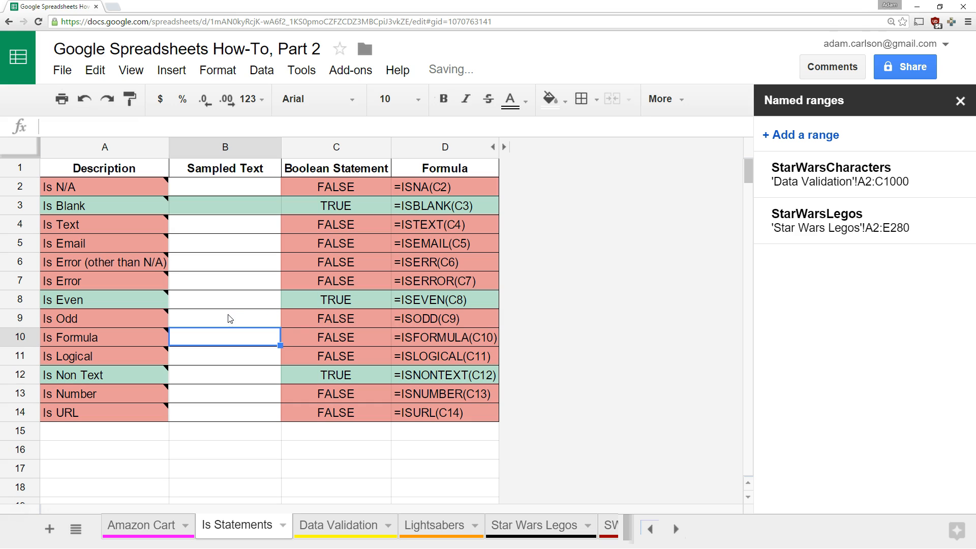
type("1+2")
key("Return")
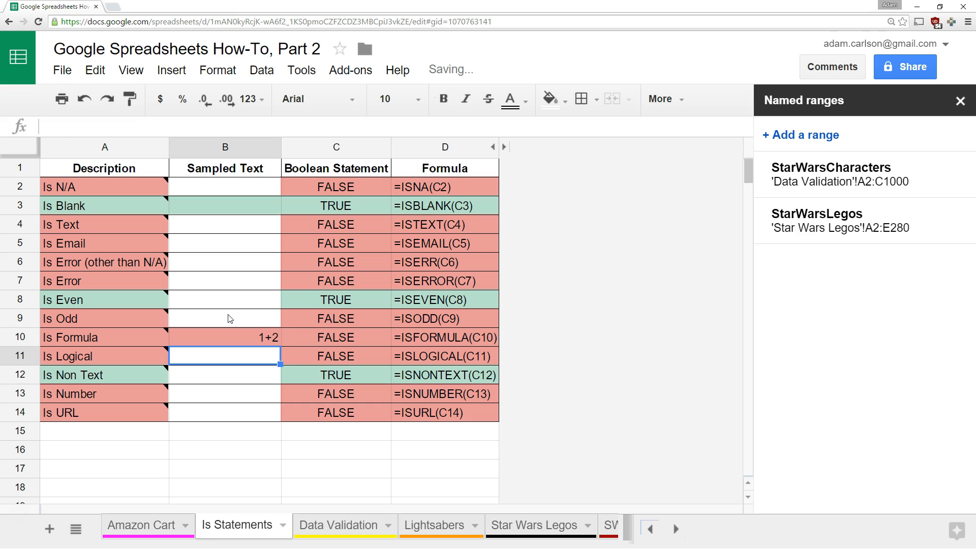
key("Up")
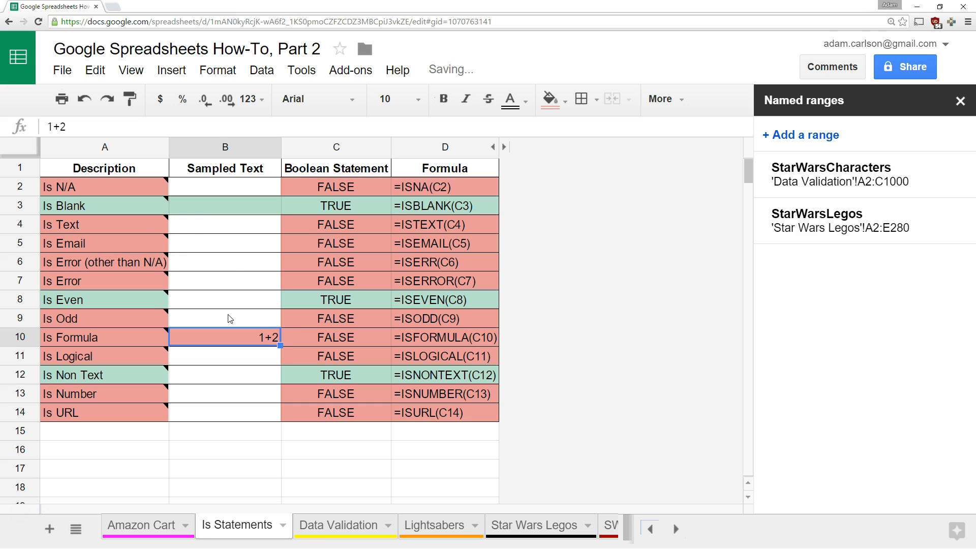
left_click(49, 126)
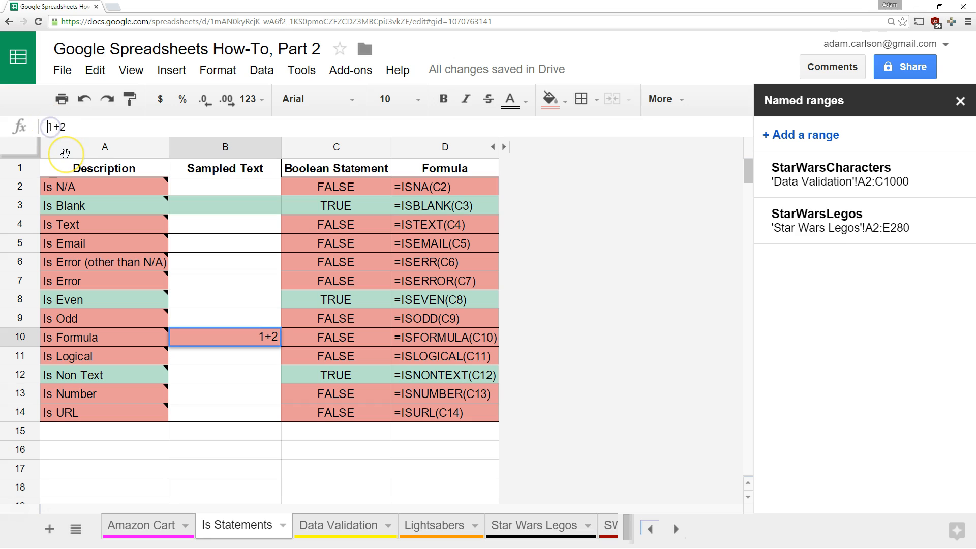
type("=")
key("Return")
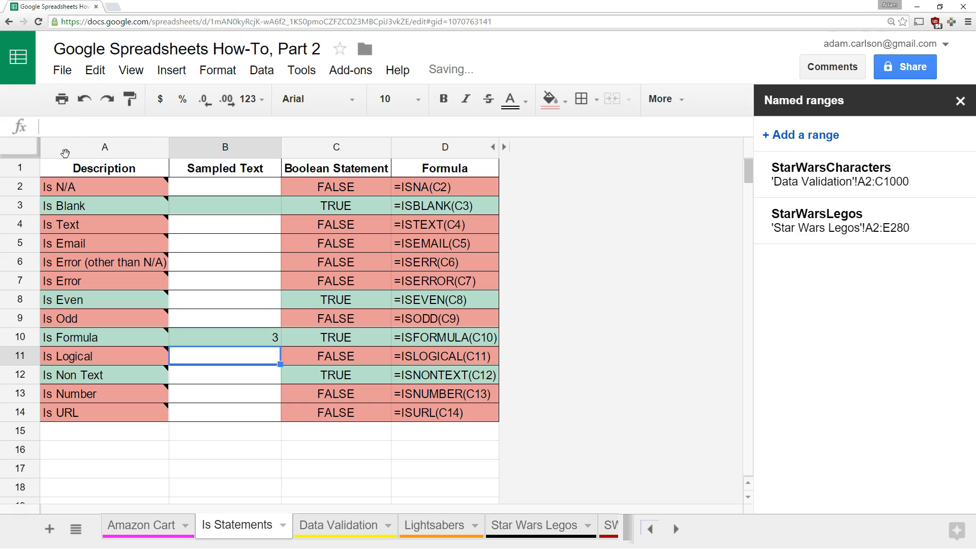
key("Up")
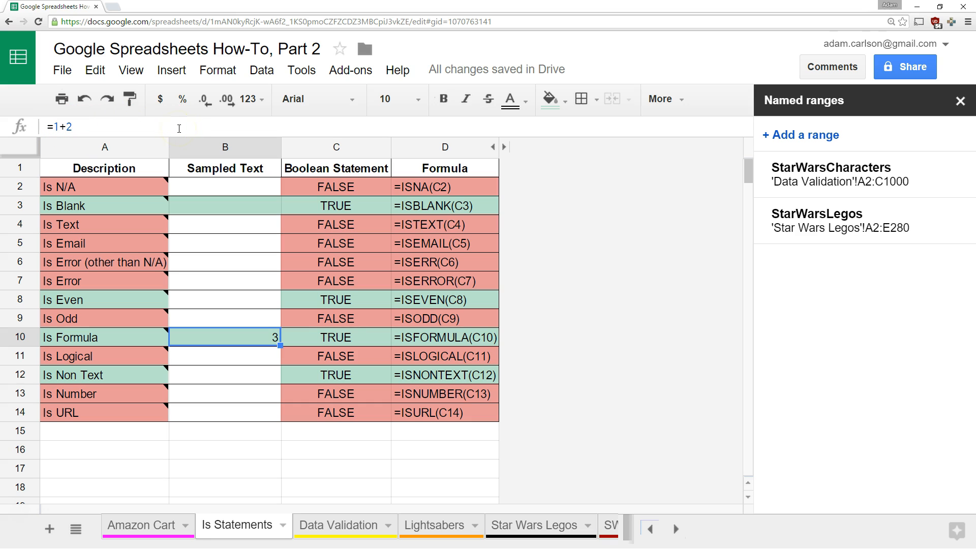
key("Delete")
left_click(227, 348)
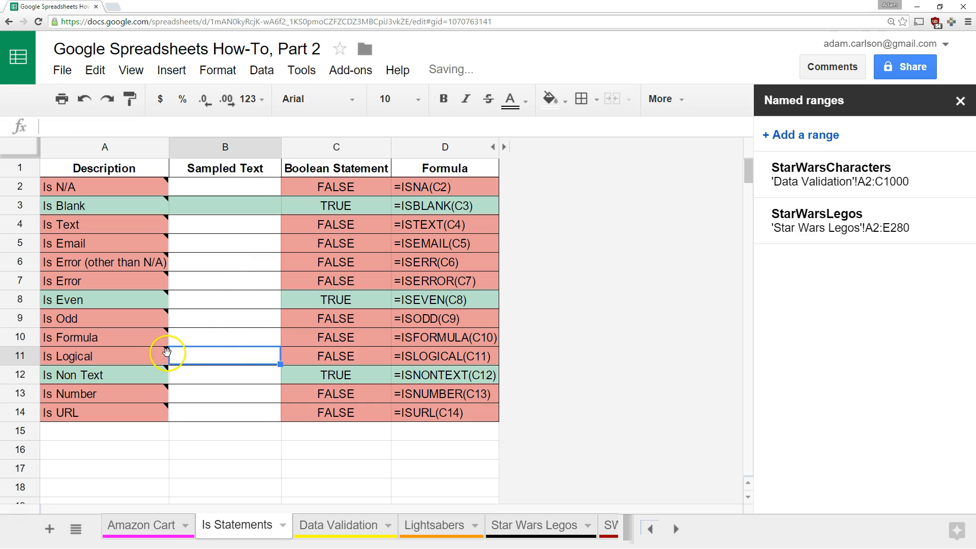
left_click(217, 336)
left_click(218, 354)
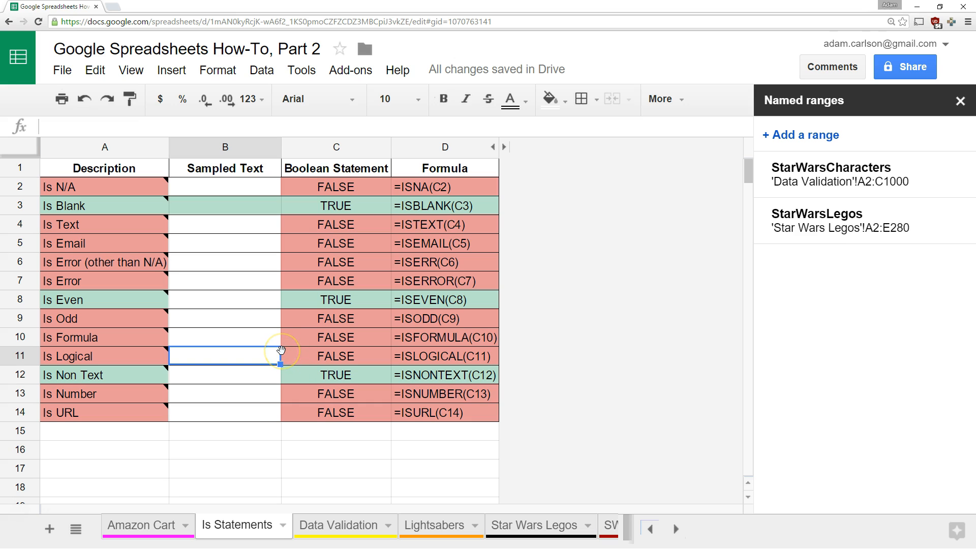
type("TRUE")
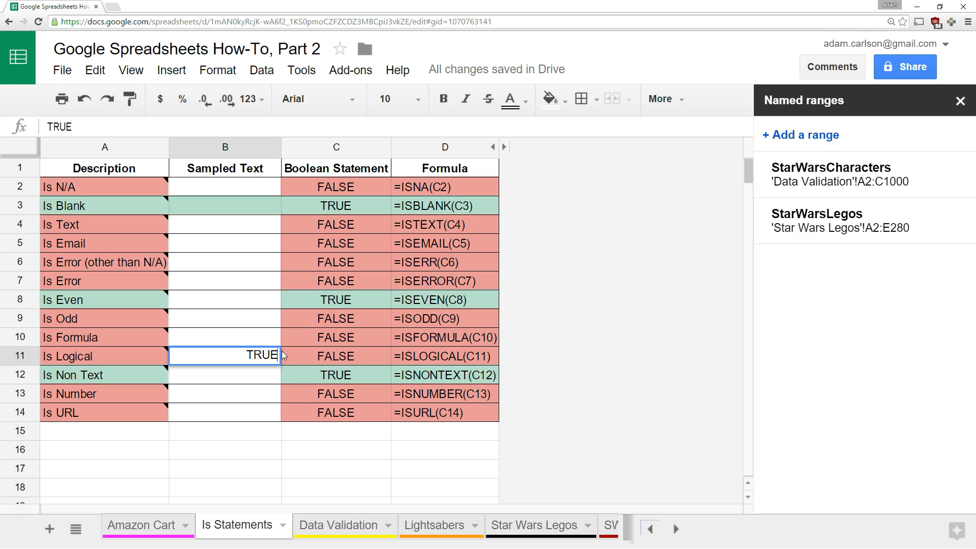
key("Return")
key("Up")
type("FALSE")
key("Return")
key("Up")
type("1")
key("Return")
key("Up")
type("0")
key("Return")
key("Up")
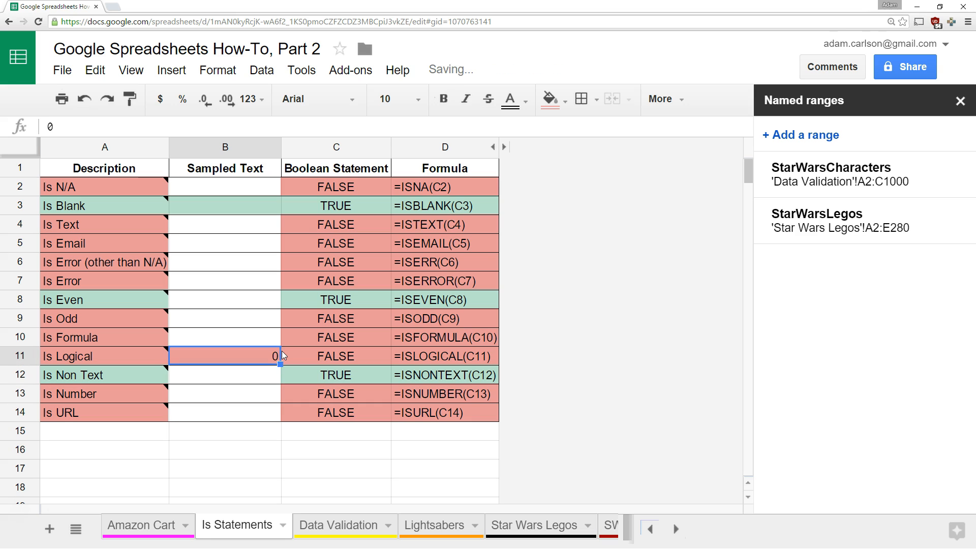
type("TURE")
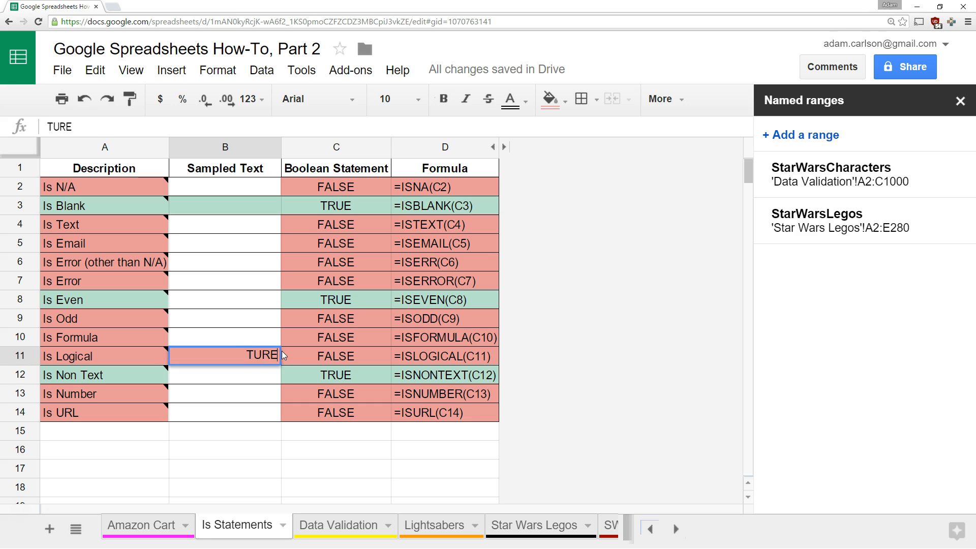
key("Return")
key("Up")
type("TRUE")
key("Return")
key("Up")
key("Delete")
key("Down")
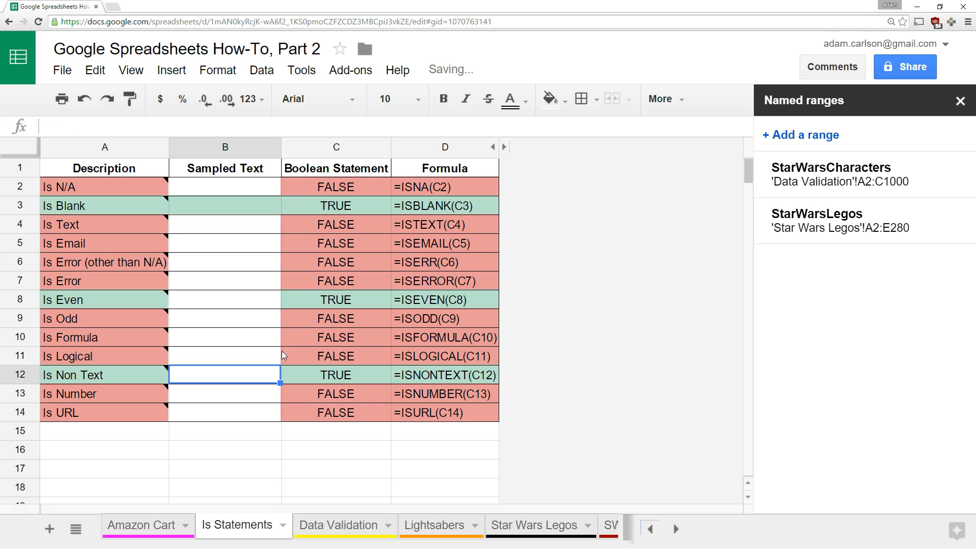
type("asdfasdf")
key("Return")
key("Up")
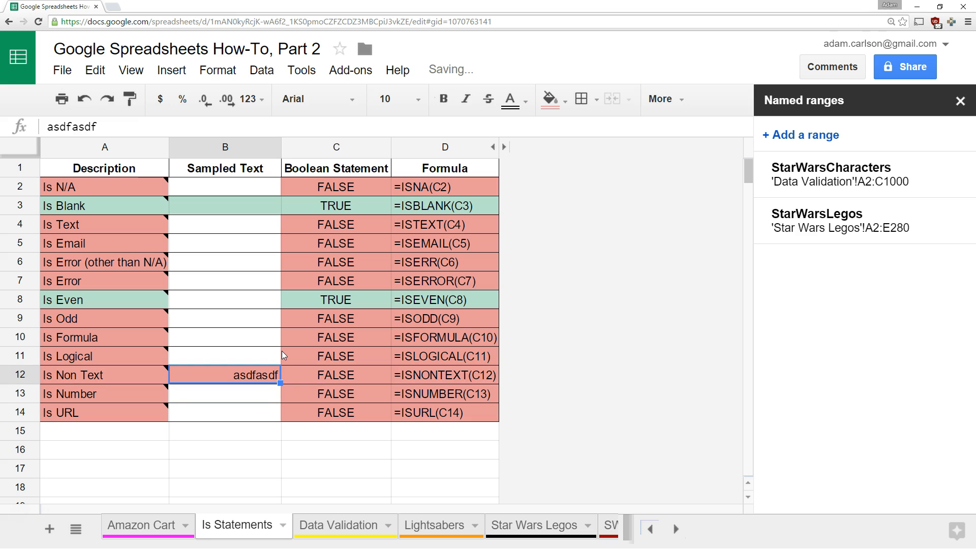
type("1138")
key("Return")
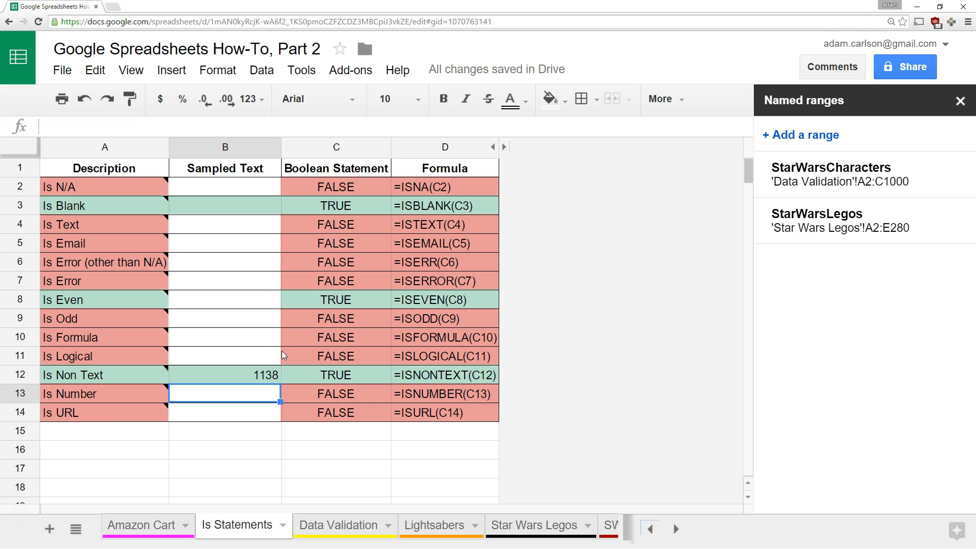
mouse_move(75, 229)
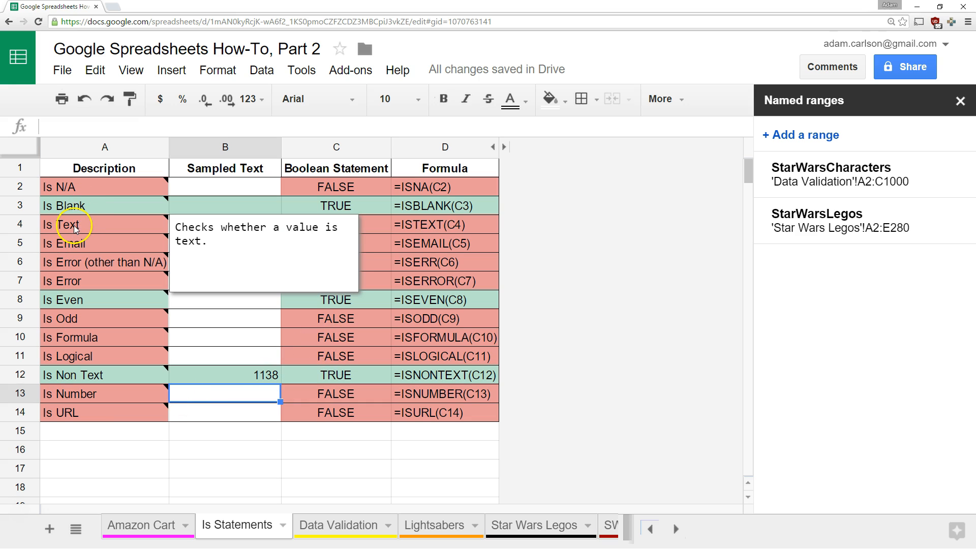
left_click(257, 377)
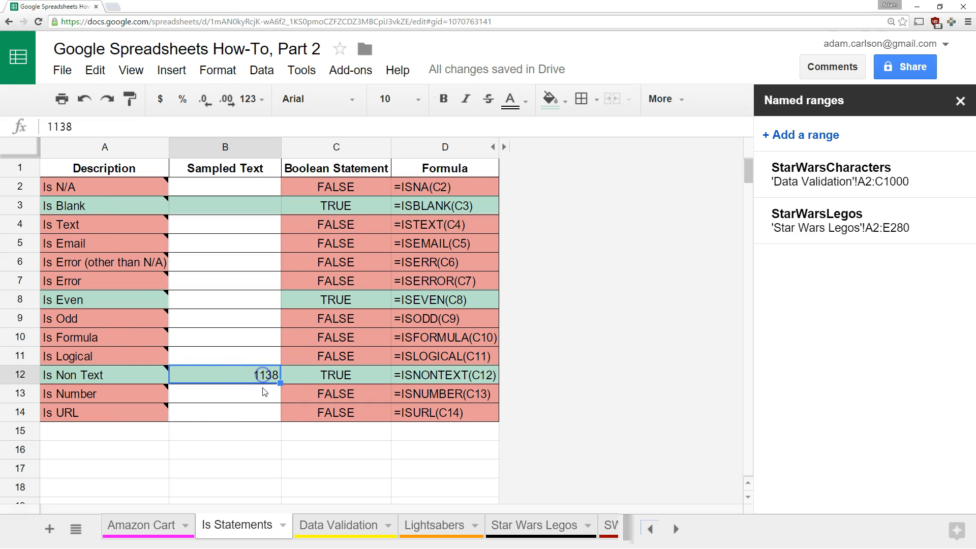
type("$$")
key("Return")
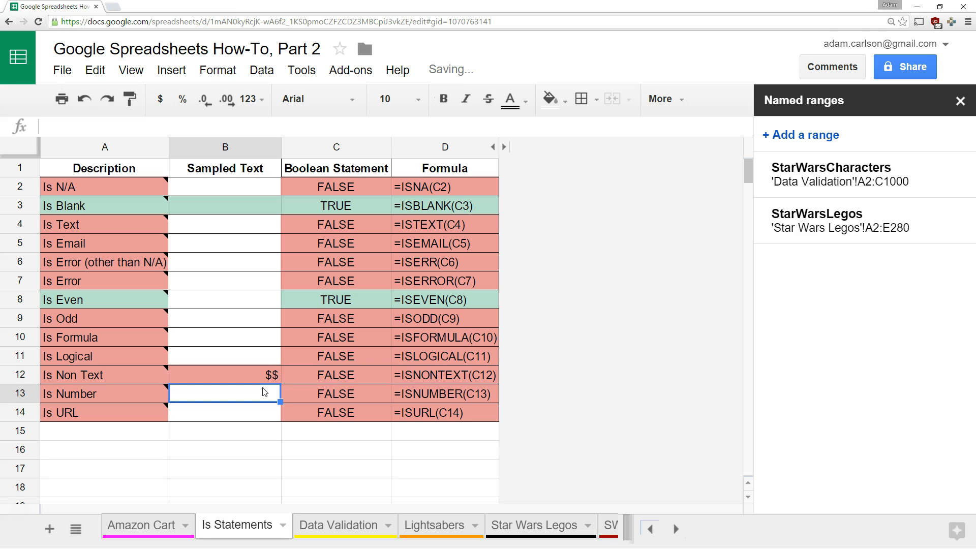
key("Up")
key("Delete")
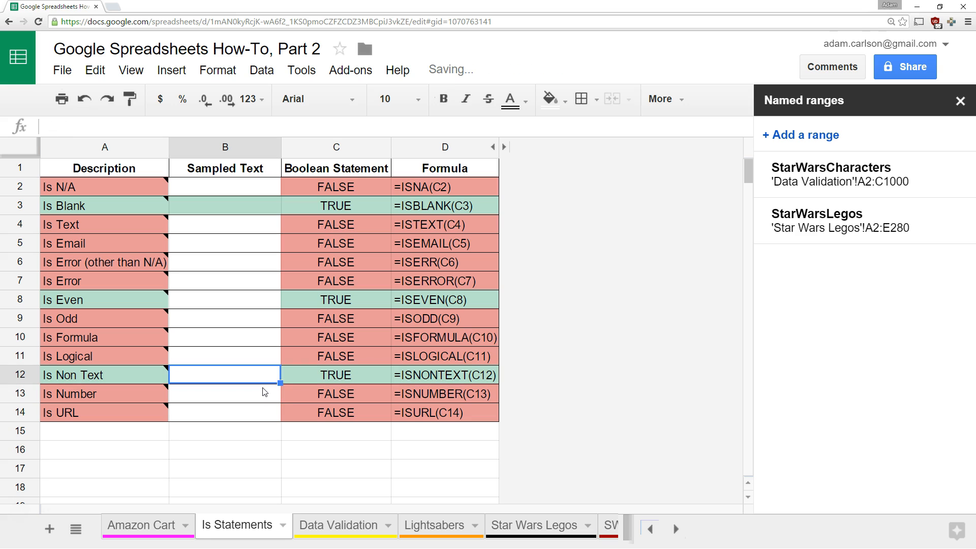
key("Down")
type("1138")
key("Return")
key("Up")
type("asdf")
key("Return")
key("Up")
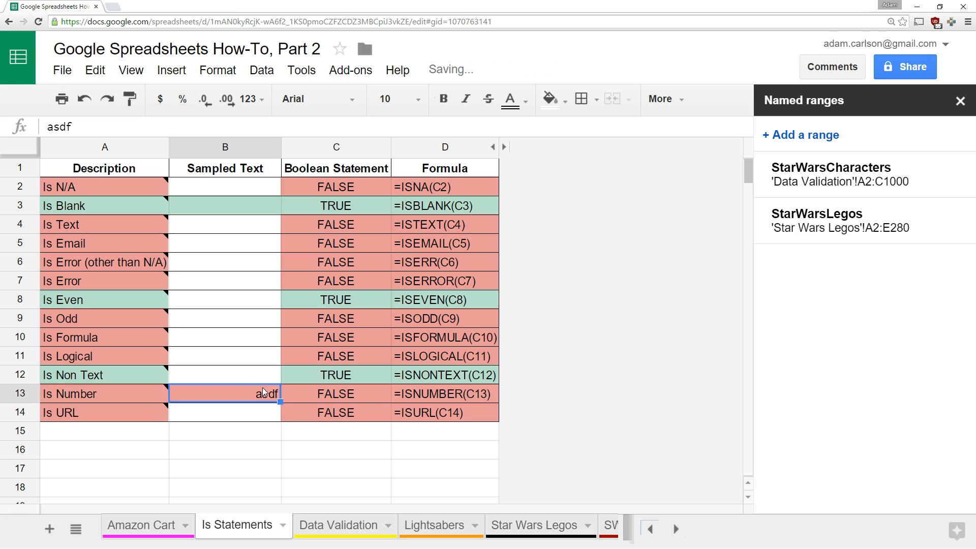
key("Delete")
key("Down")
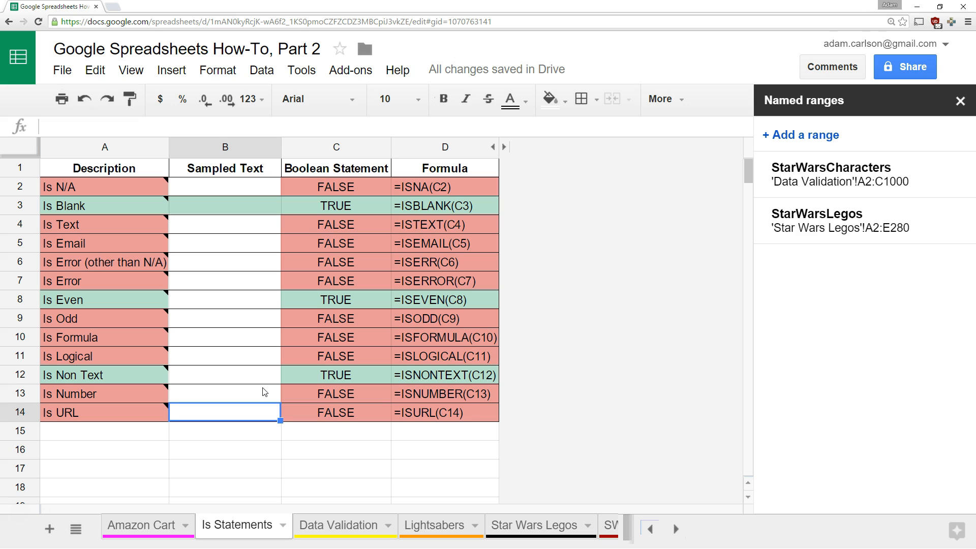
type("google")
key("Return")
key("Up")
type("google.com")
key("Return")
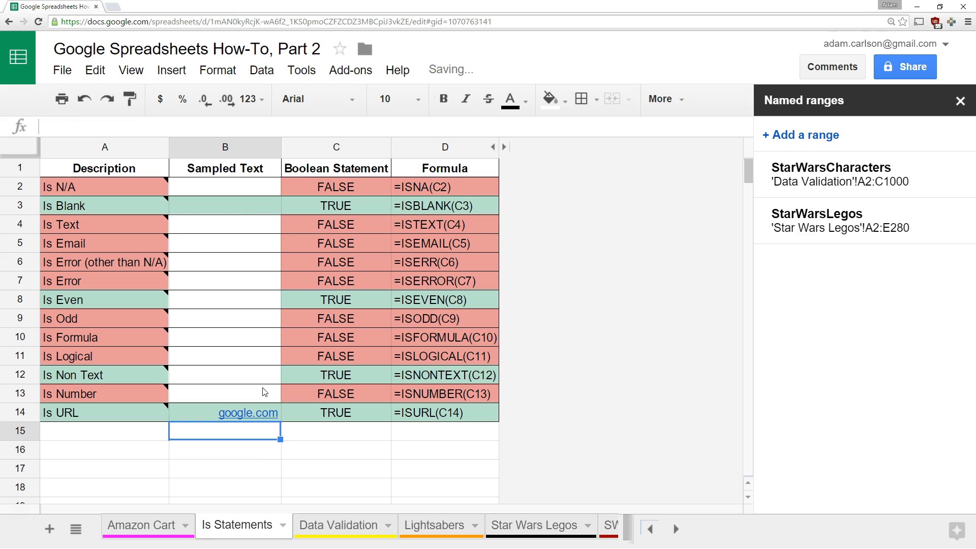
key("Up")
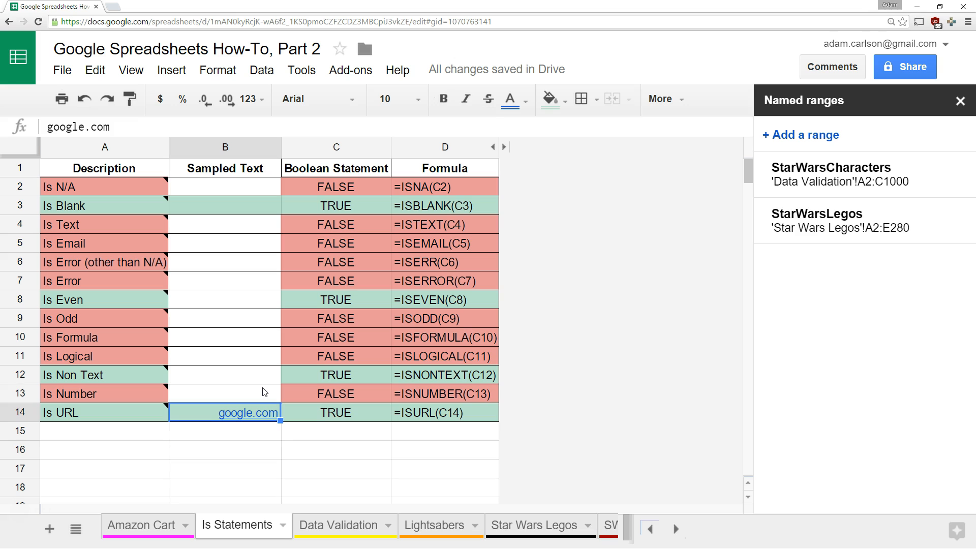
key("Delete")
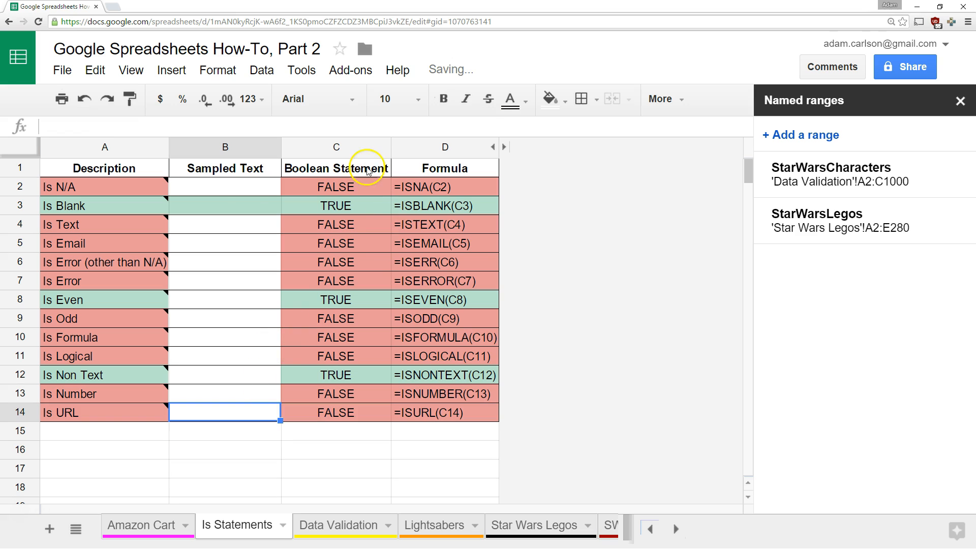